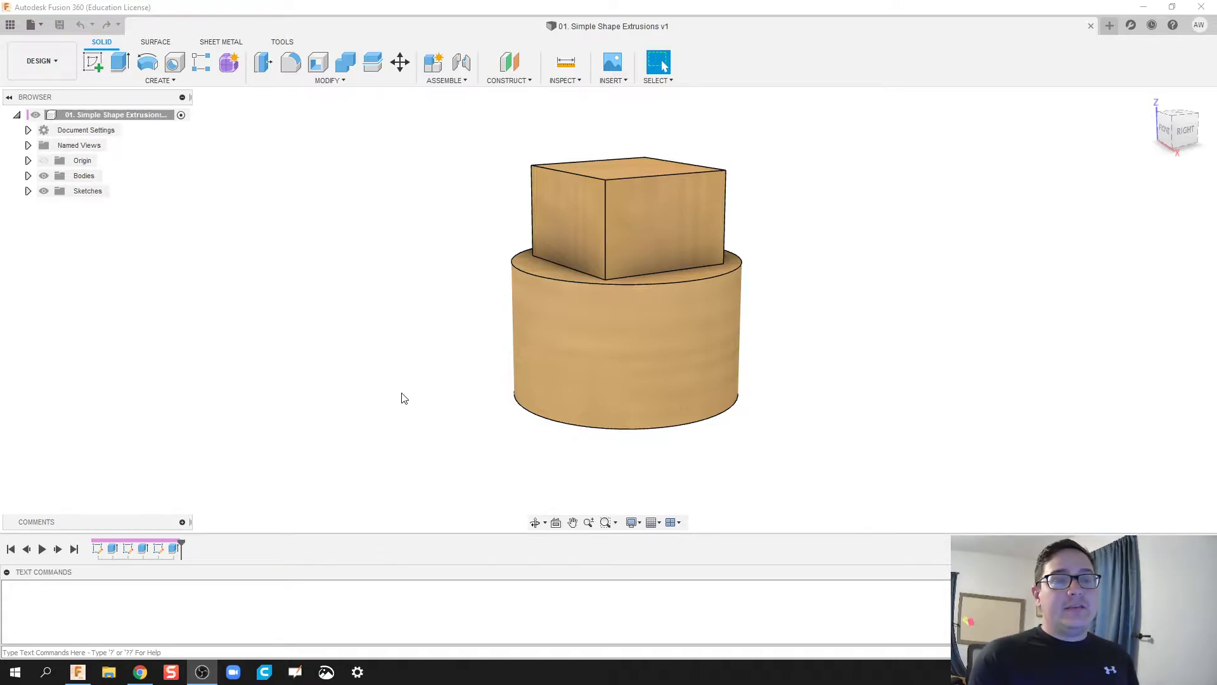
In Fusion 360, orbit the model and start exporting the design, opening the file type list.
{"action": "left_click", "coordinate": [449, 377]}
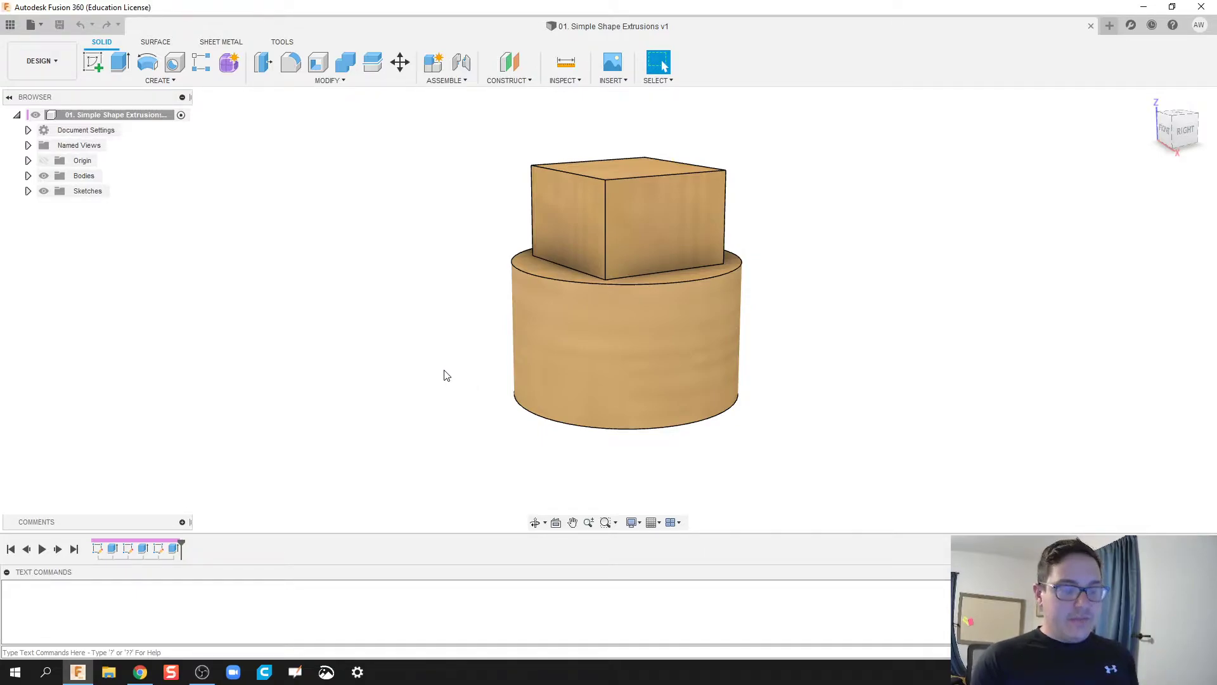
{"action": "middle_click_drag", "start_coordinate": [440, 362], "coordinate": [452, 385], "text": "shift"}
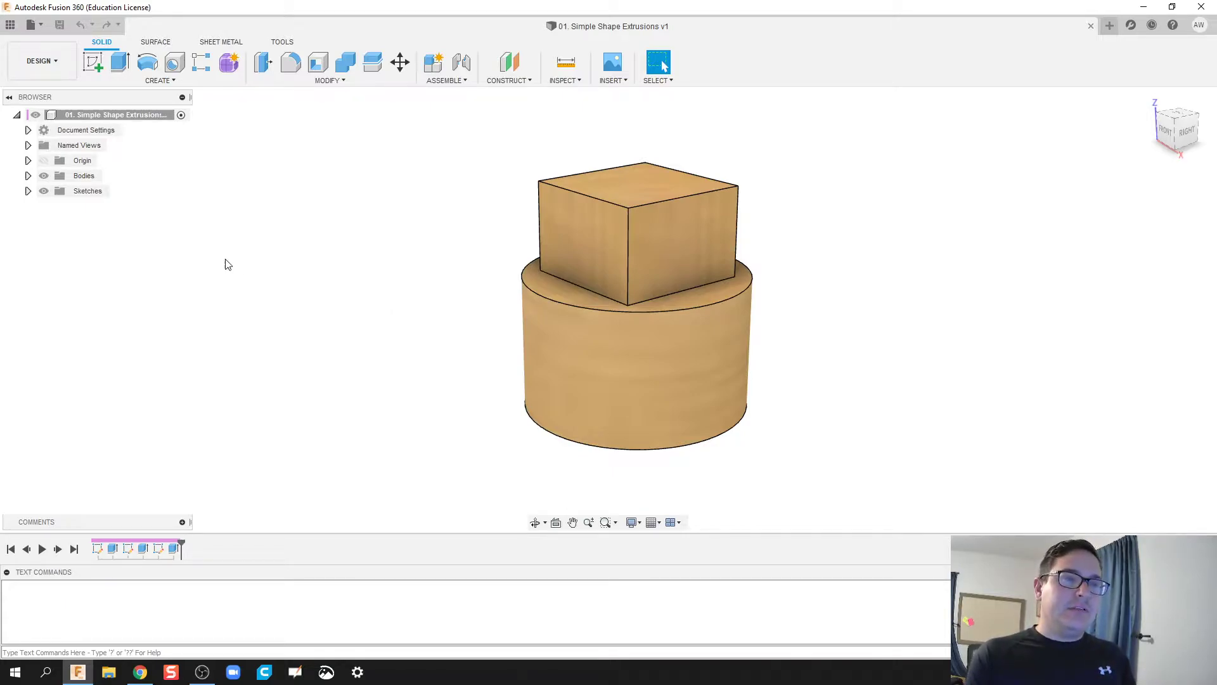
{"action": "left_click", "coordinate": [40, 25]}
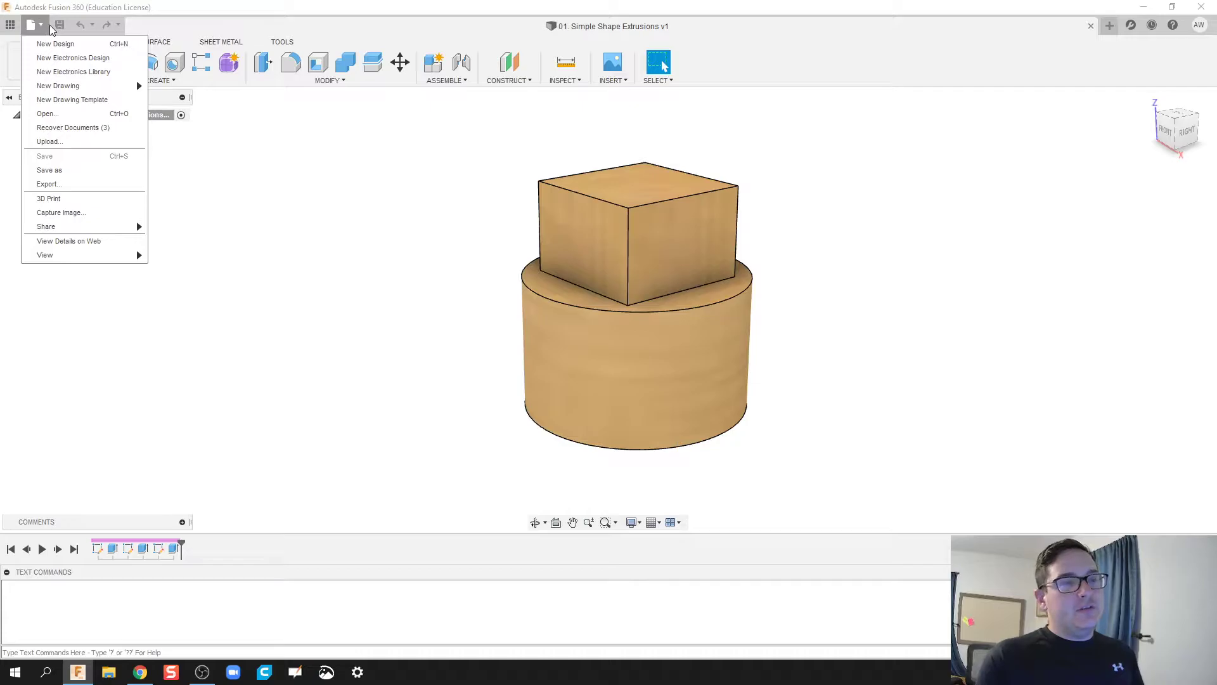
{"action": "left_click", "coordinate": [49, 184]}
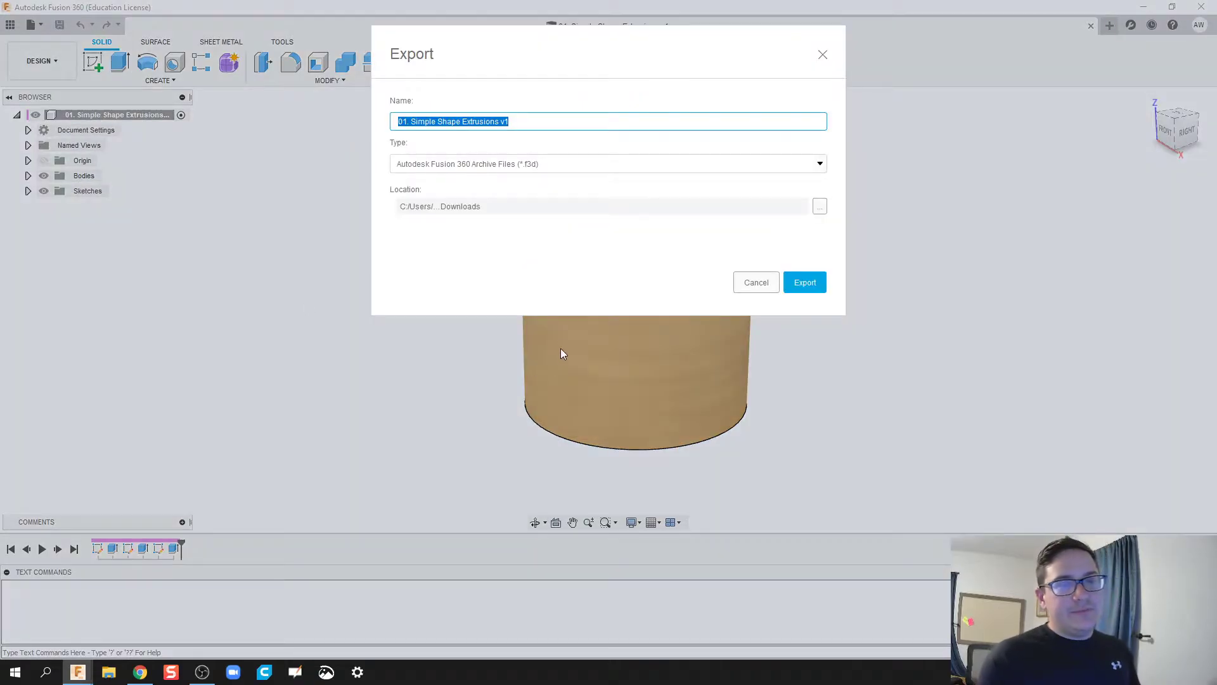
{"action": "left_click", "coordinate": [524, 170]}
{"action": "left_click", "coordinate": [521, 171]}
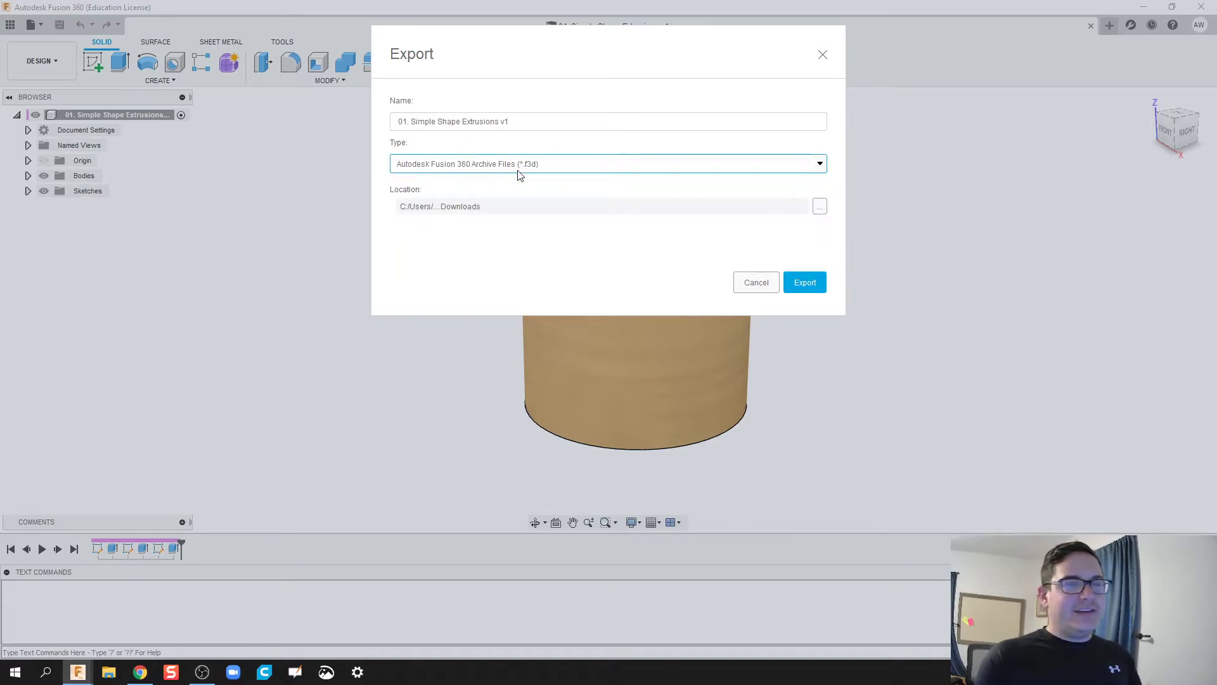
{"action": "left_click", "coordinate": [518, 171]}
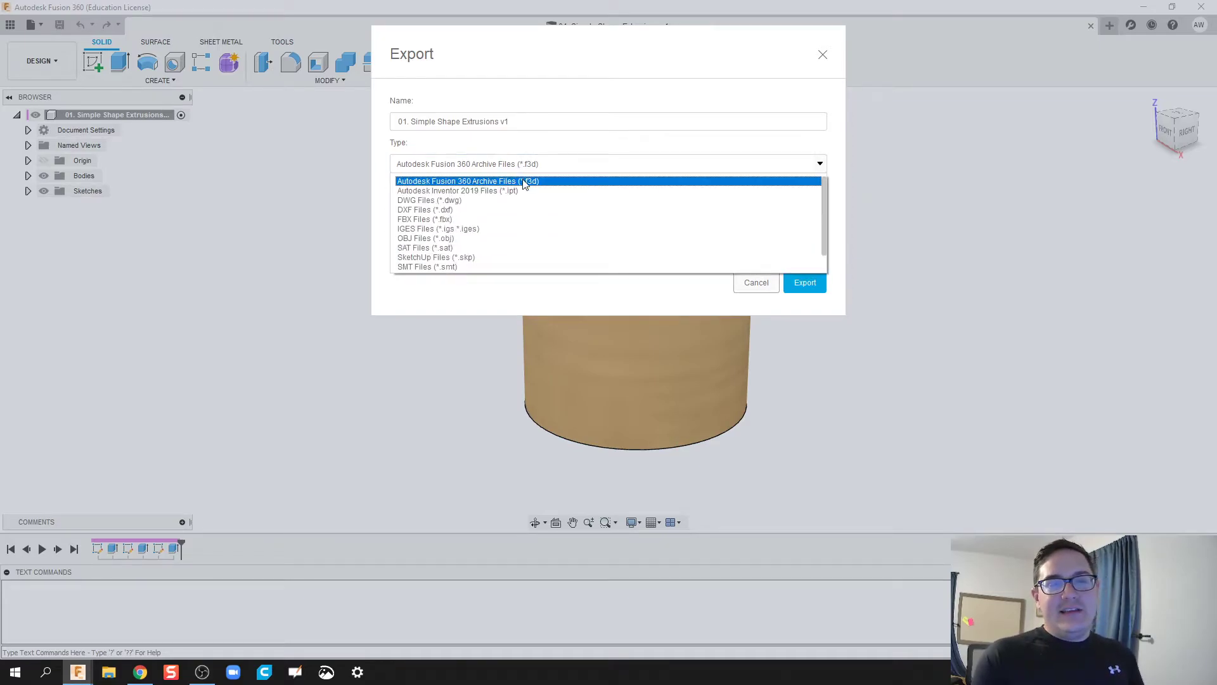
Choose STL as the export type, cancel the export, and switch to Ultimaker Cura.
{"action": "scroll", "coordinate": [505, 220], "scroll_direction": "down", "scroll_amount": 1}
{"action": "scroll", "coordinate": [505, 220], "scroll_direction": "up", "scroll_amount": 1}
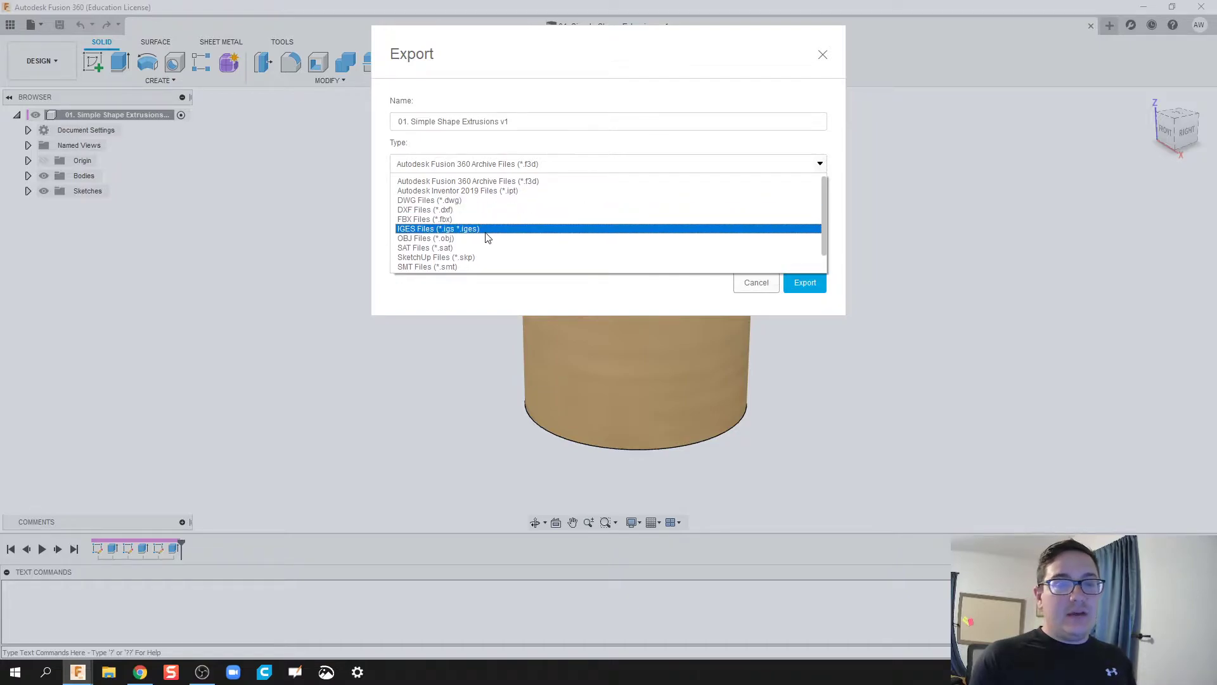
{"action": "scroll", "coordinate": [483, 239], "scroll_direction": "down", "scroll_amount": 1}
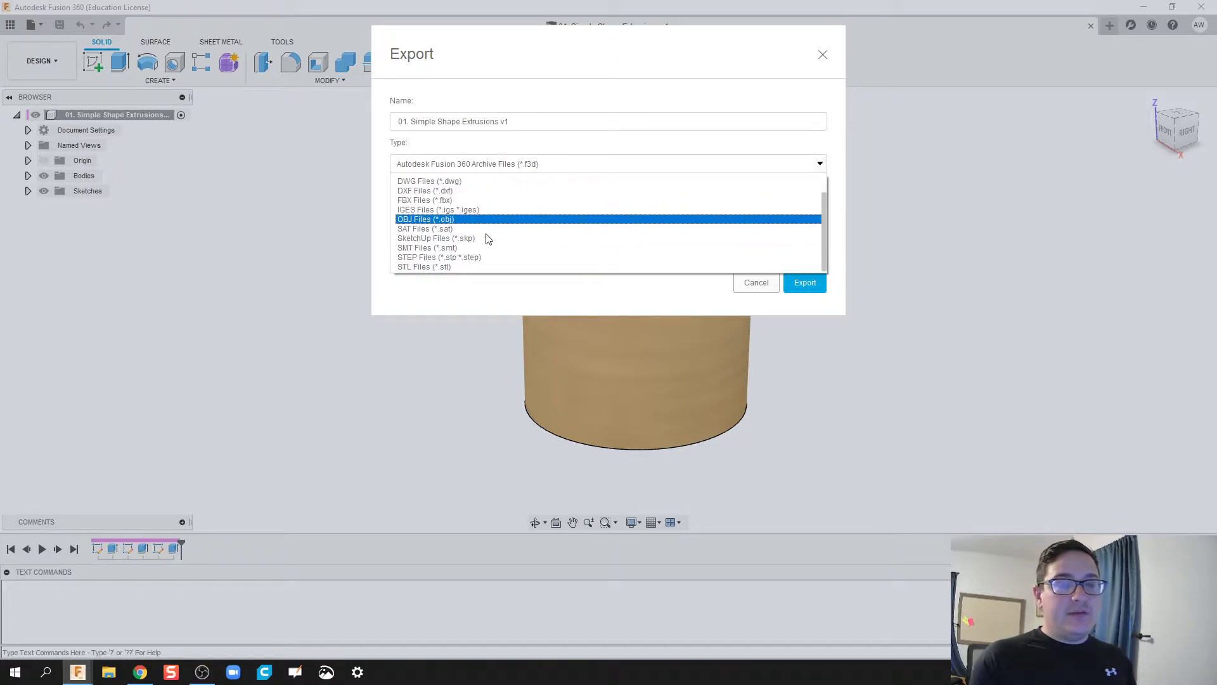
{"action": "left_click", "coordinate": [485, 267]}
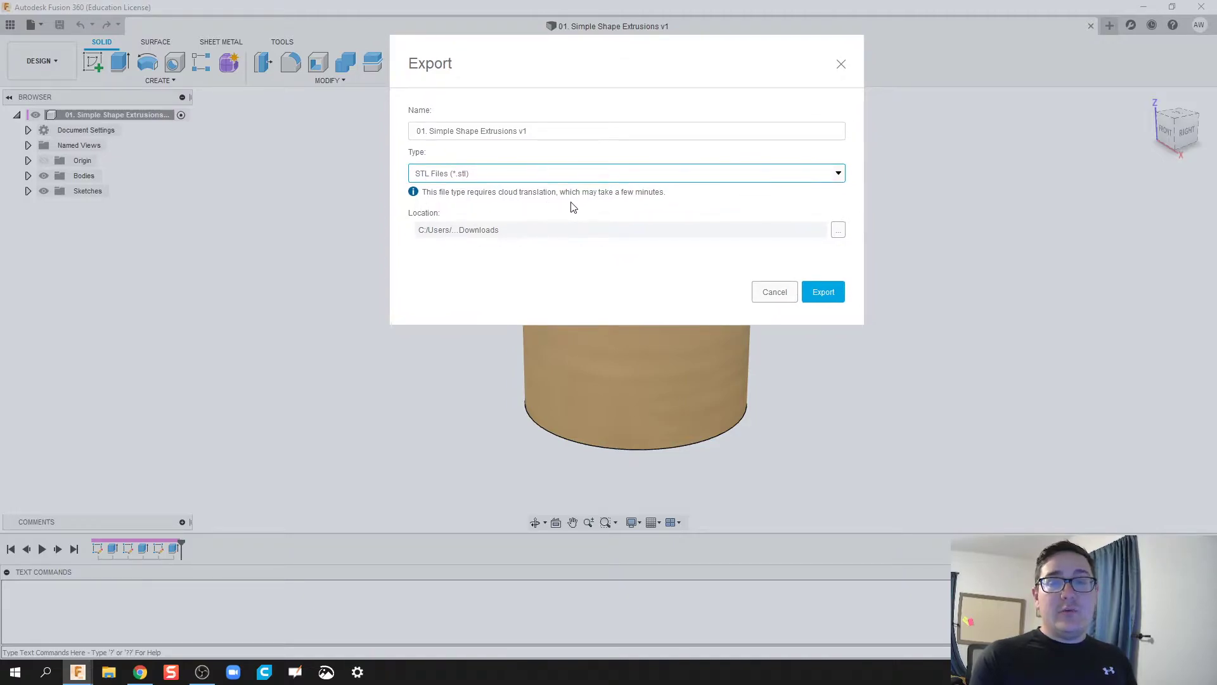
{"action": "left_click", "coordinate": [774, 295]}
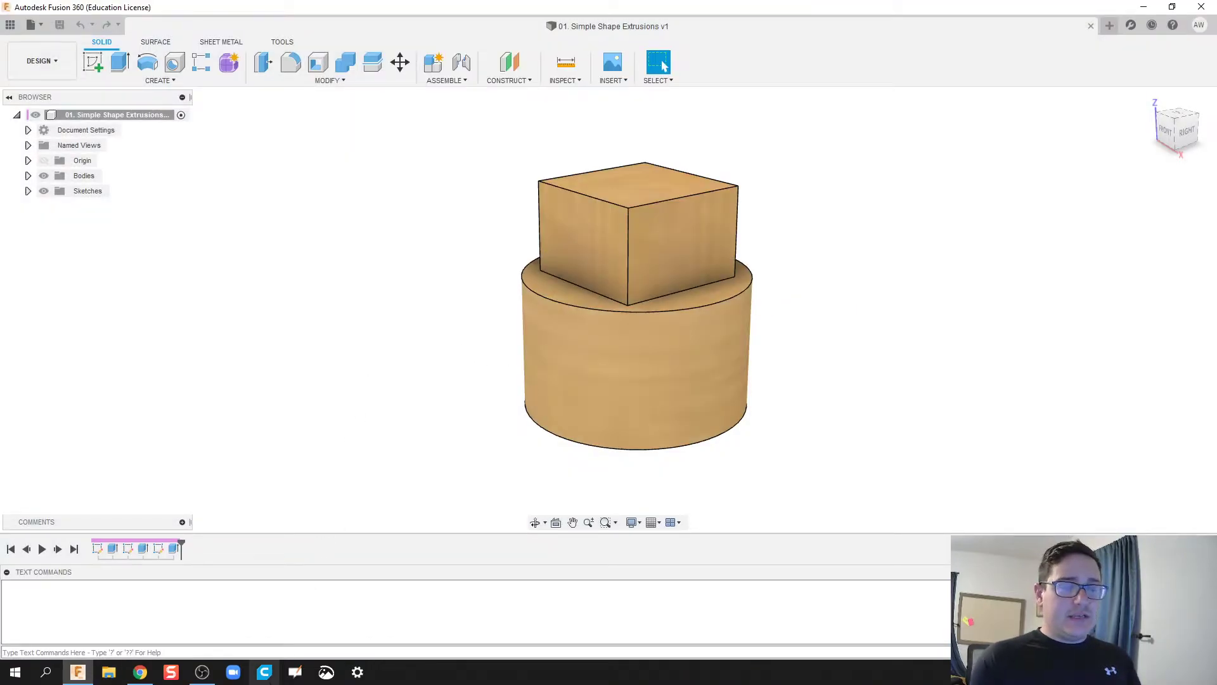
{"action": "left_click", "coordinate": [274, 678]}
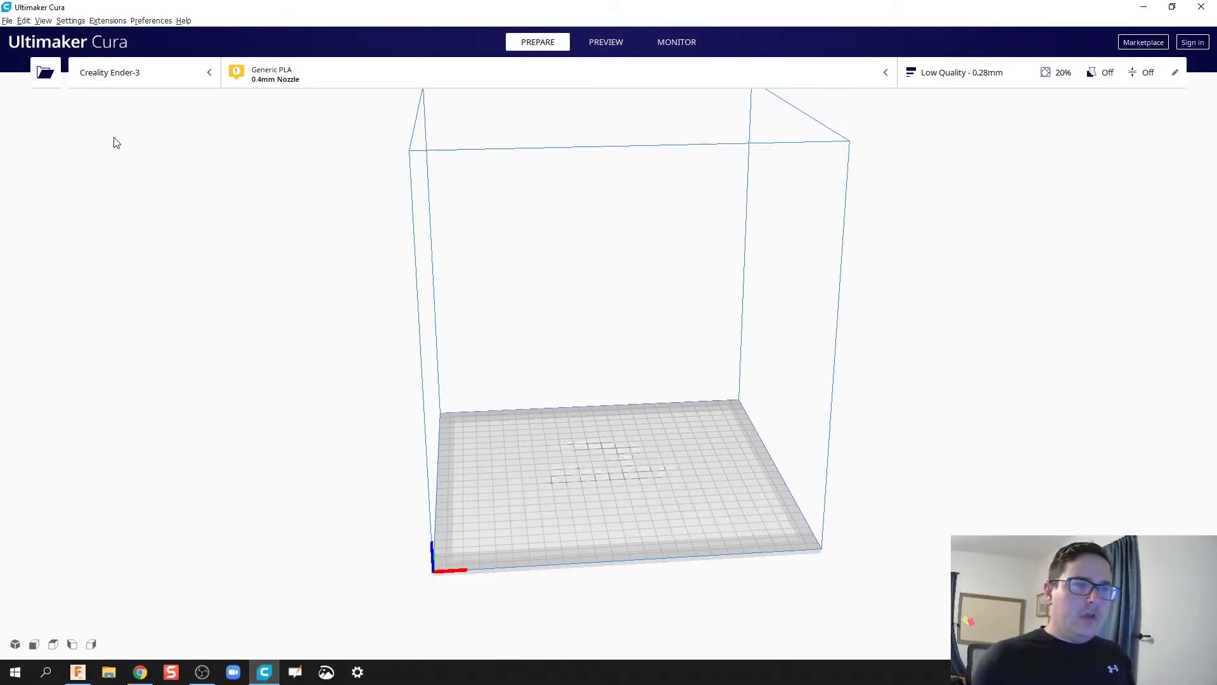
Load Simple Shape (in export) from Downloads and zoom and pan the view onto the plate.
{"action": "left_click", "coordinate": [54, 76]}
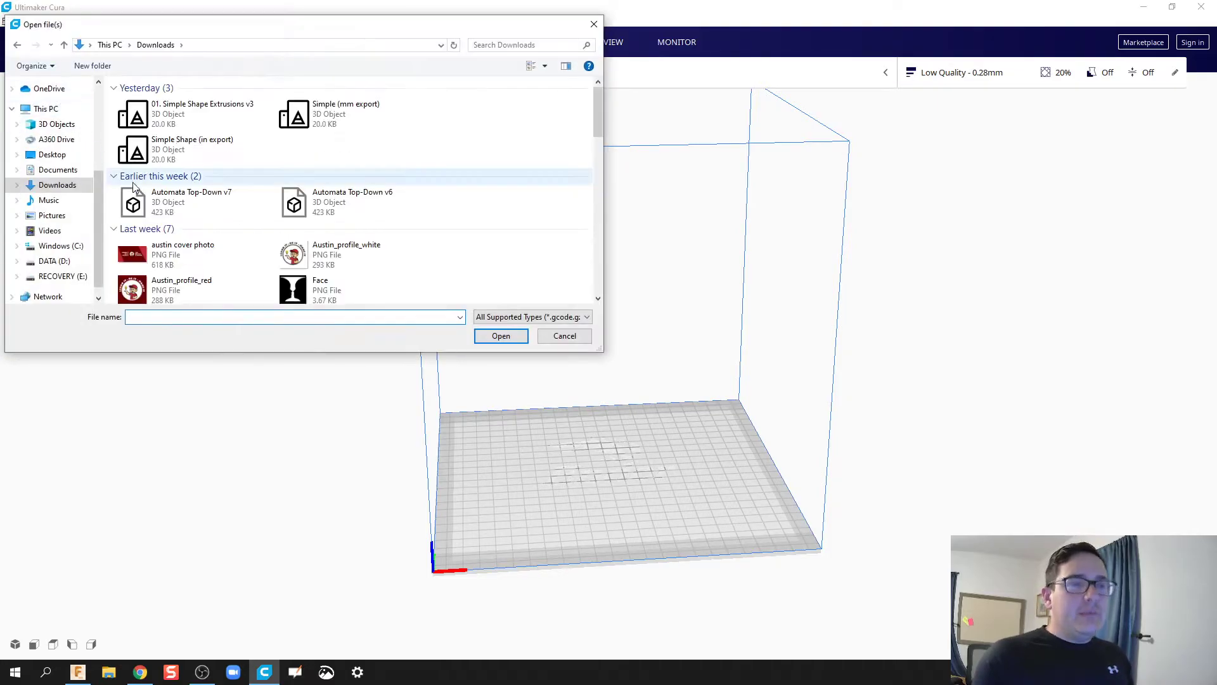
{"action": "double_click", "coordinate": [202, 151]}
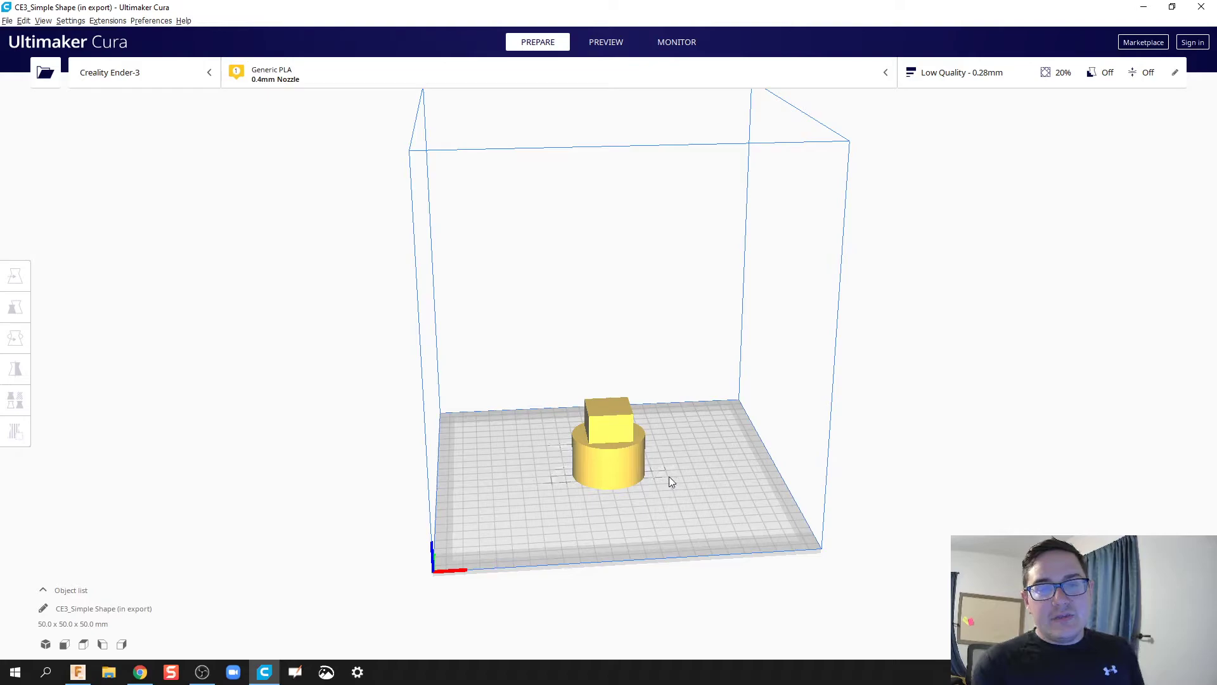
{"action": "scroll", "coordinate": [666, 472], "scroll_direction": "up", "scroll_amount": 2}
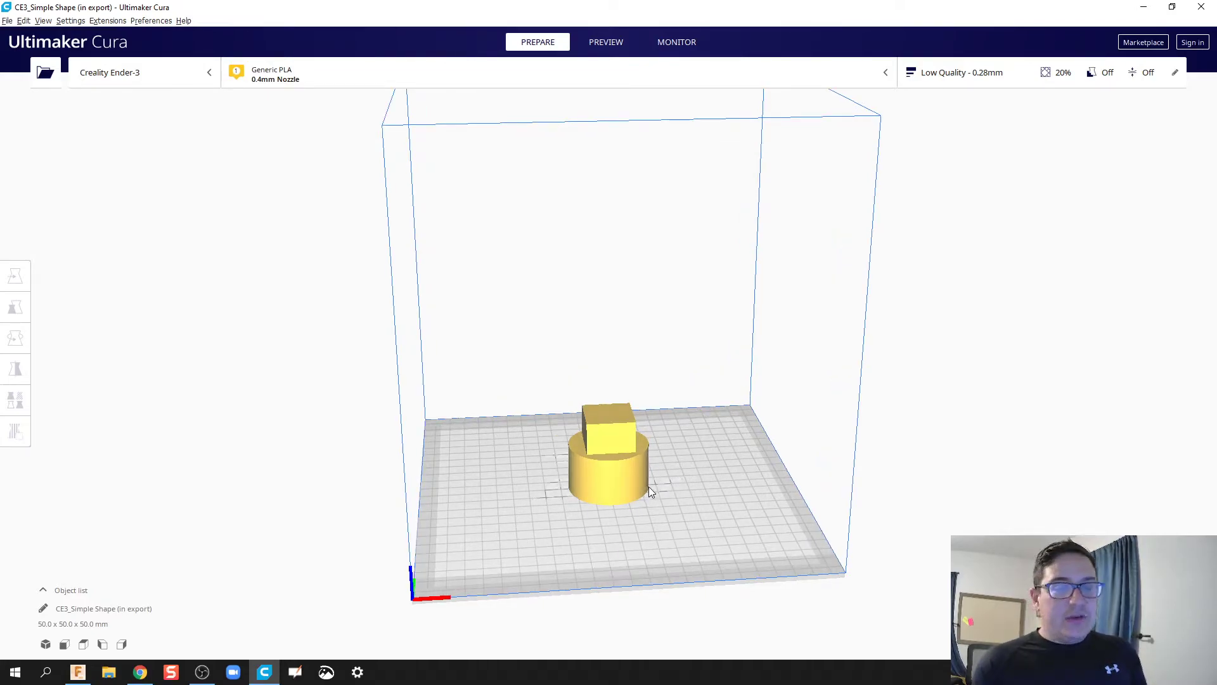
{"action": "scroll", "coordinate": [666, 475], "scroll_direction": "up", "scroll_amount": 2}
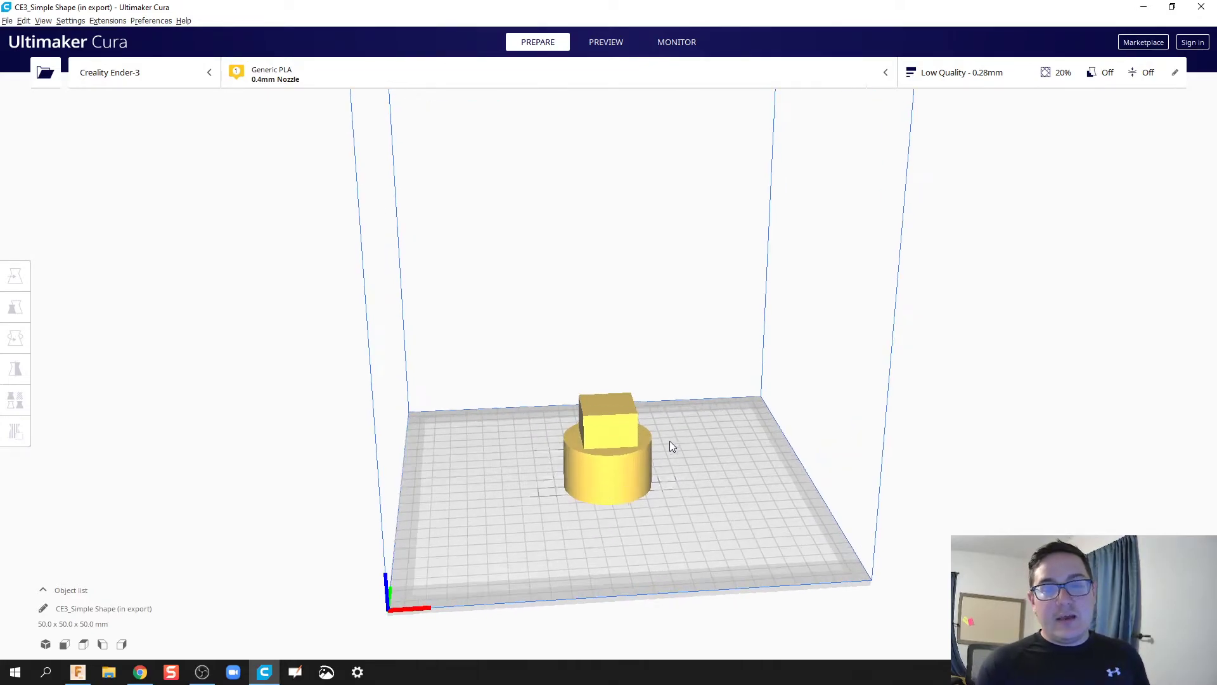
{"action": "middle_click_drag", "start_coordinate": [657, 457], "coordinate": [672, 376]}
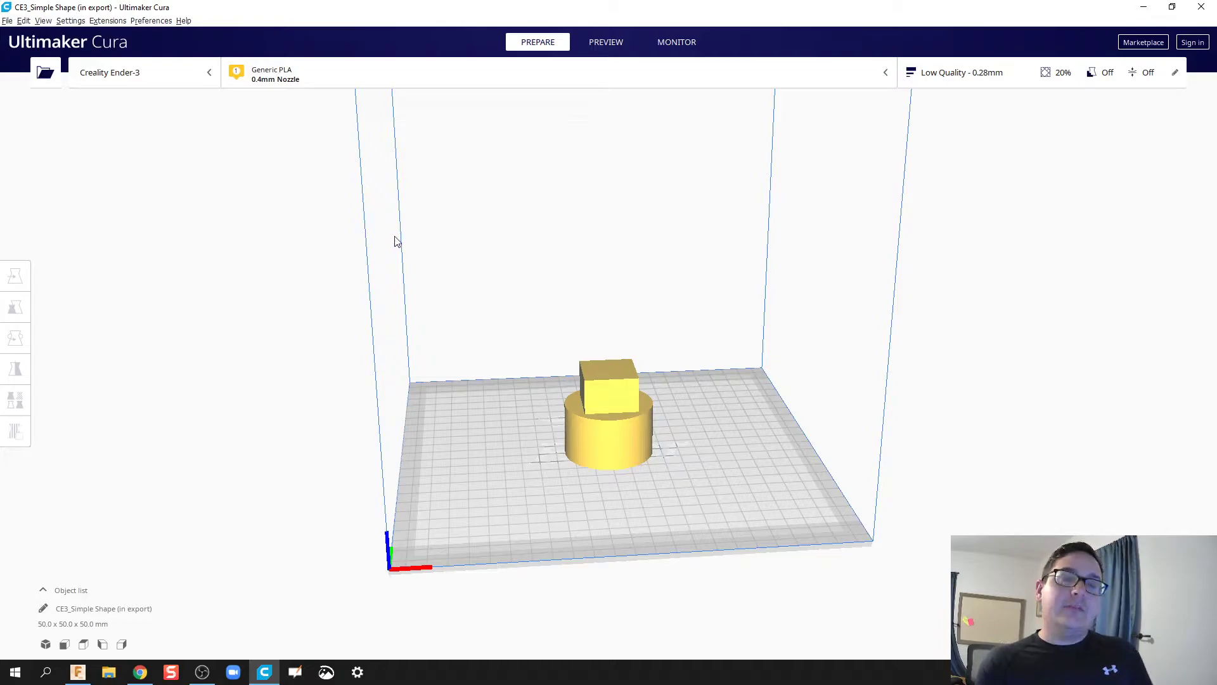
Check the printer list, then zoom in closer on the 50 x 50 x 50 mm model.
{"action": "left_click", "coordinate": [181, 80]}
{"action": "left_click", "coordinate": [180, 80]}
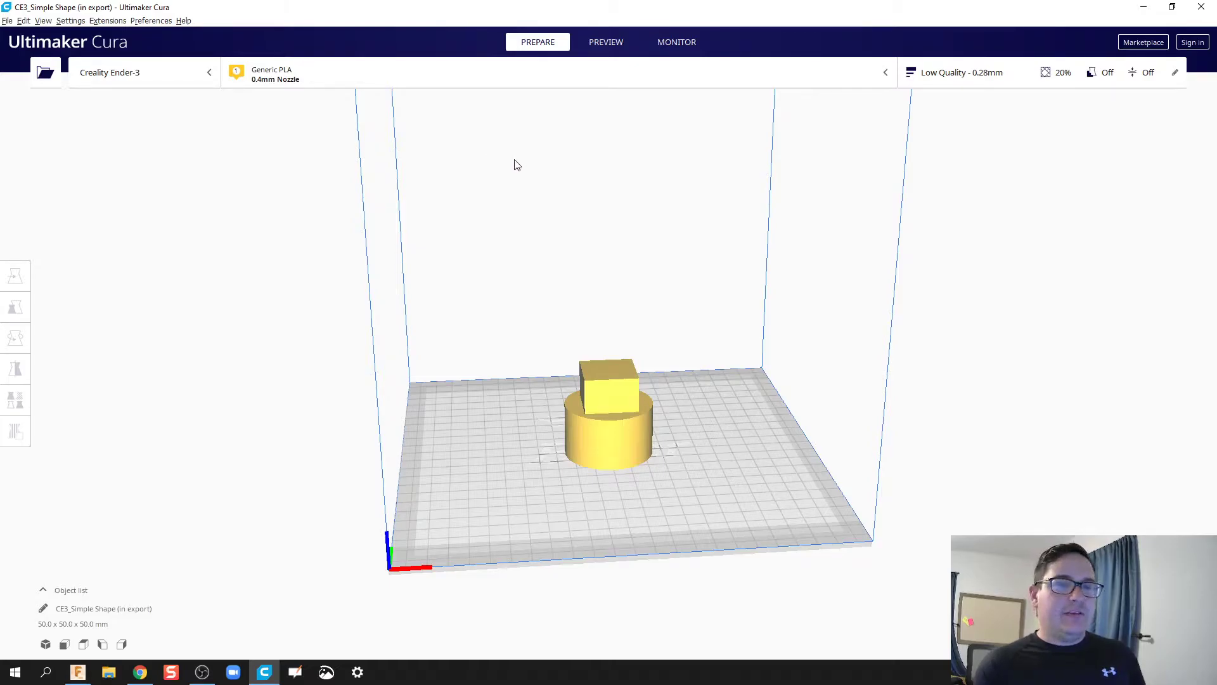
{"action": "scroll", "coordinate": [614, 462], "scroll_direction": "up", "scroll_amount": 5}
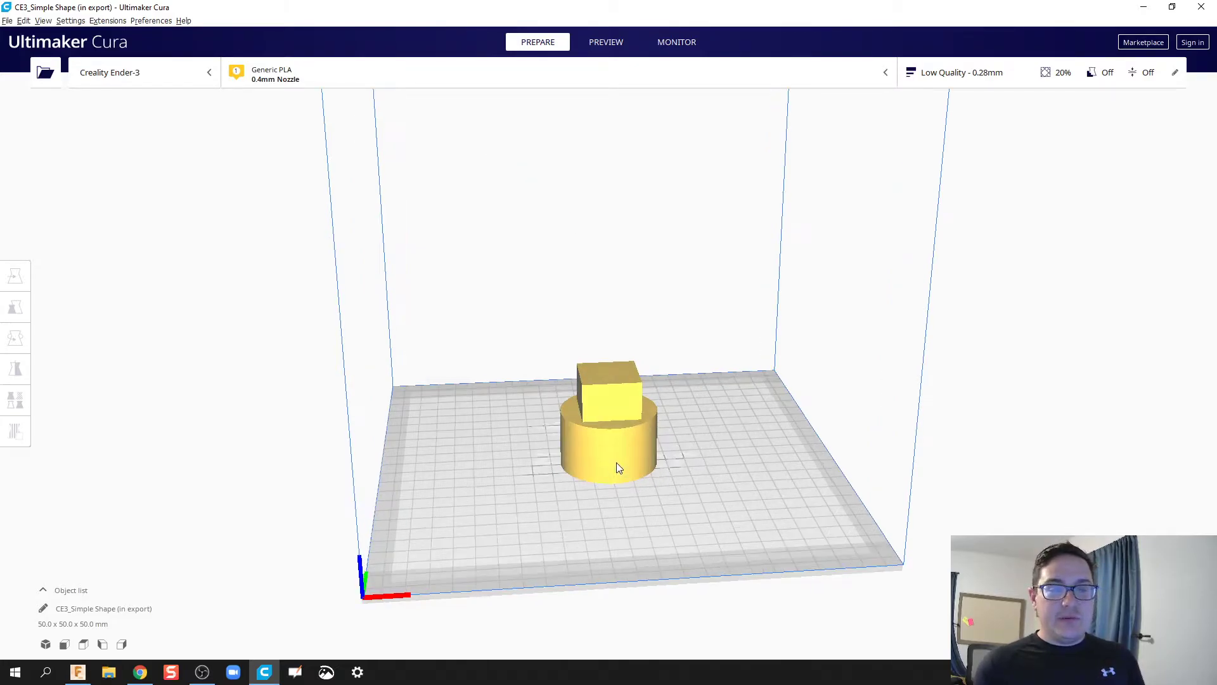
{"action": "scroll", "coordinate": [627, 394], "scroll_direction": "up", "scroll_amount": 2}
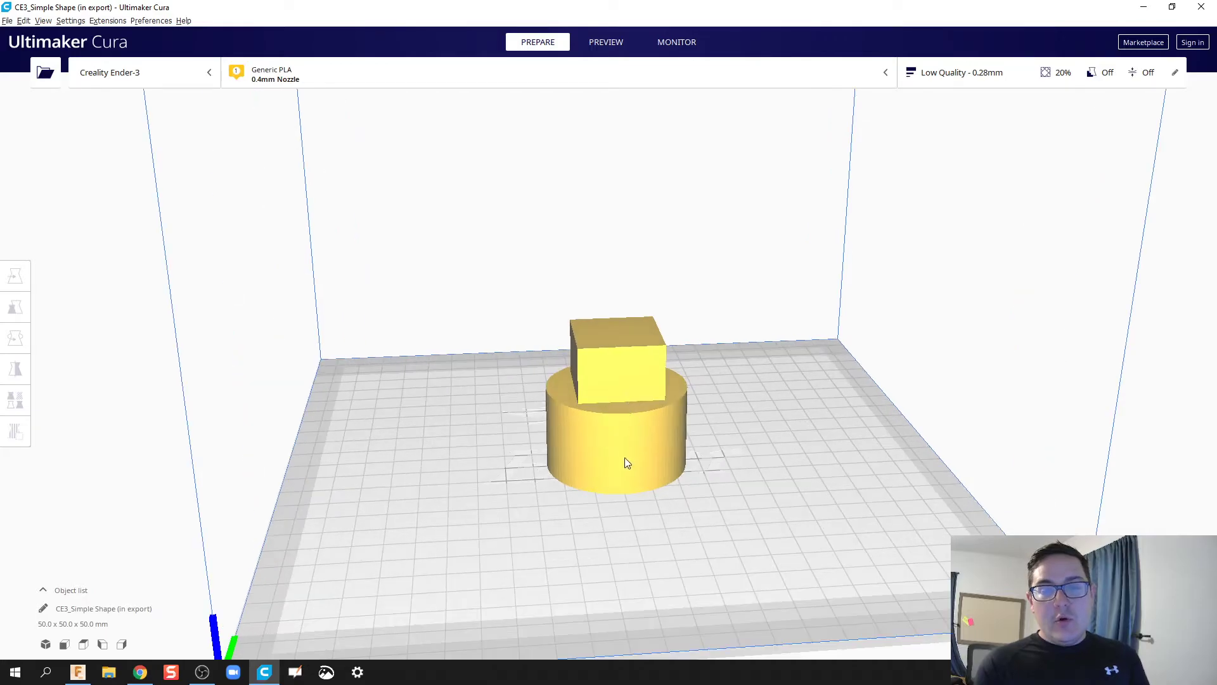
Preview the 178-layer slice, scrubbing the layer slider, and open the 0.28mm, 20% infill print settings.
{"action": "left_click", "coordinate": [607, 45]}
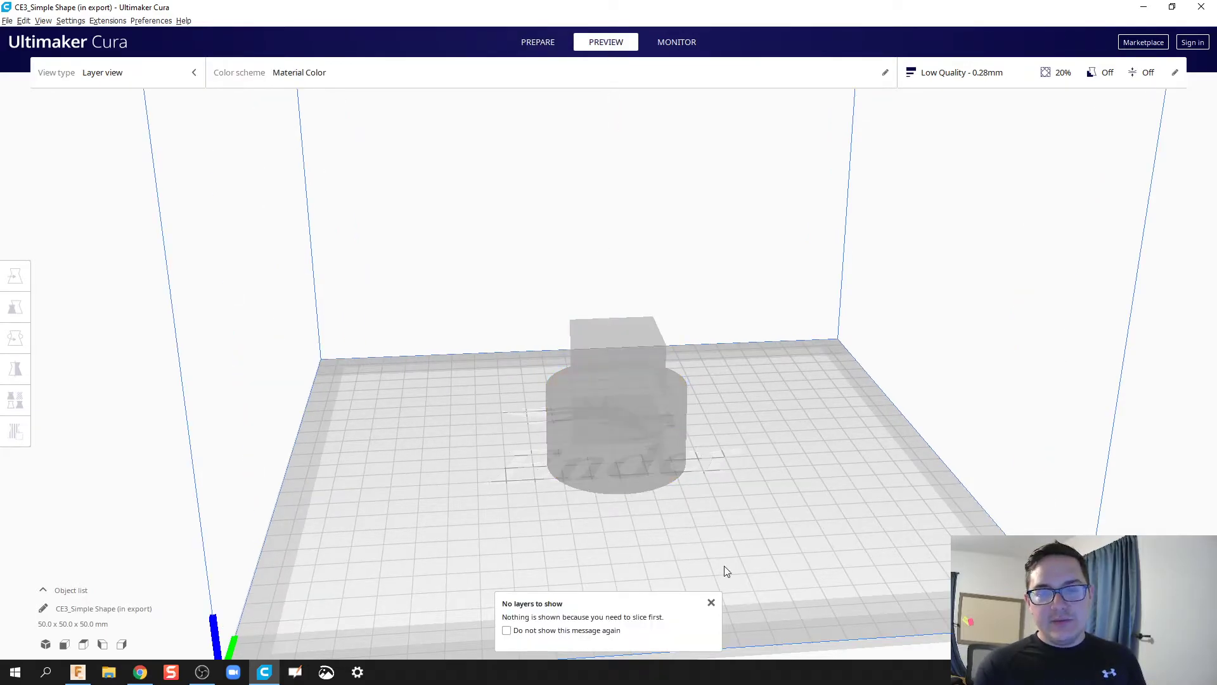
{"action": "left_click", "coordinate": [712, 603]}
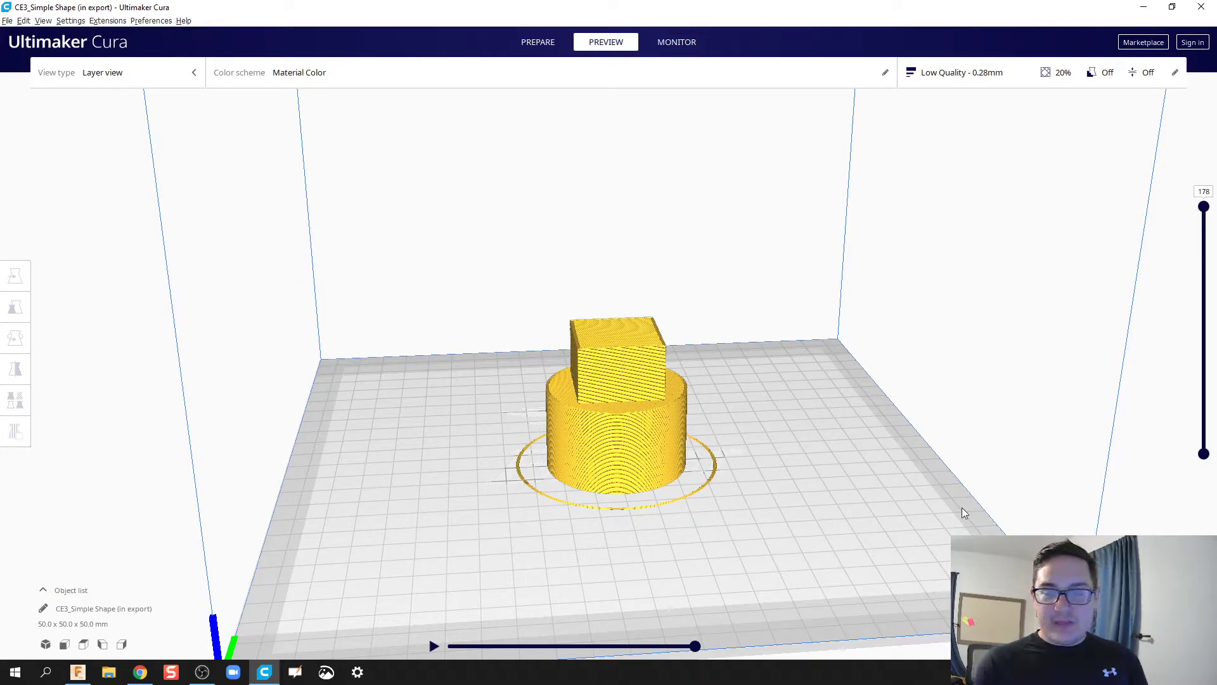
{"action": "left_click_drag", "start_coordinate": [1204, 207], "coordinate": [1209, 462]}
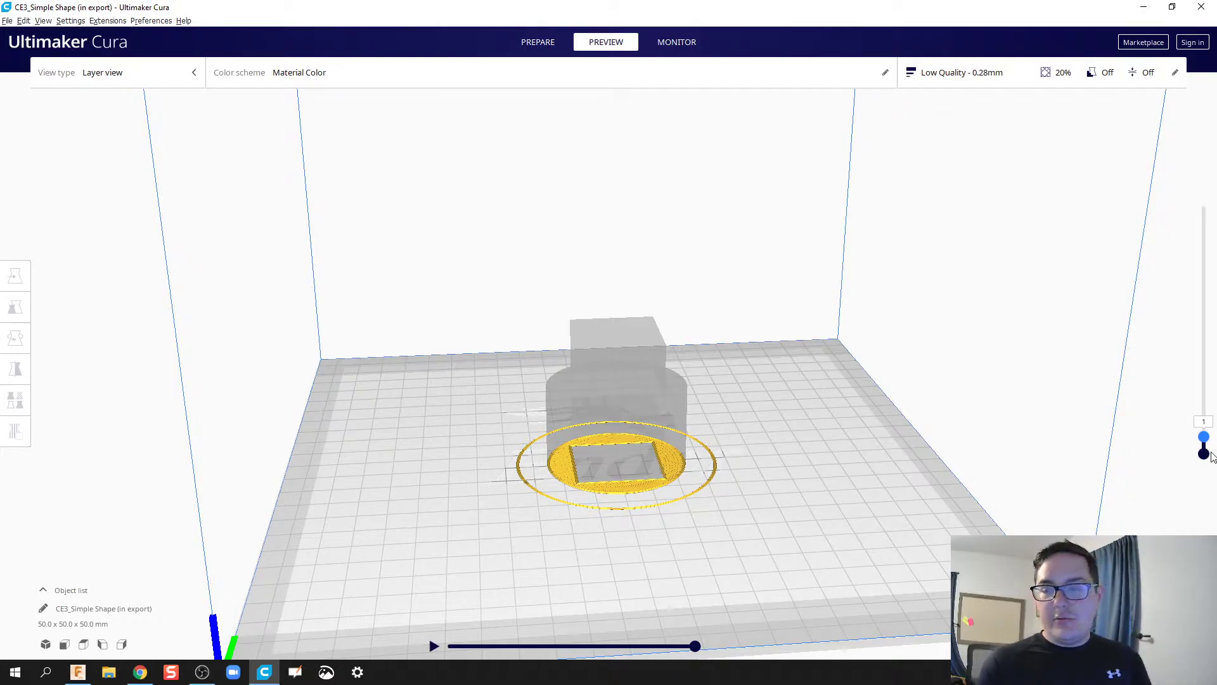
{"action": "left_click_drag", "start_coordinate": [1208, 438], "coordinate": [1214, 201]}
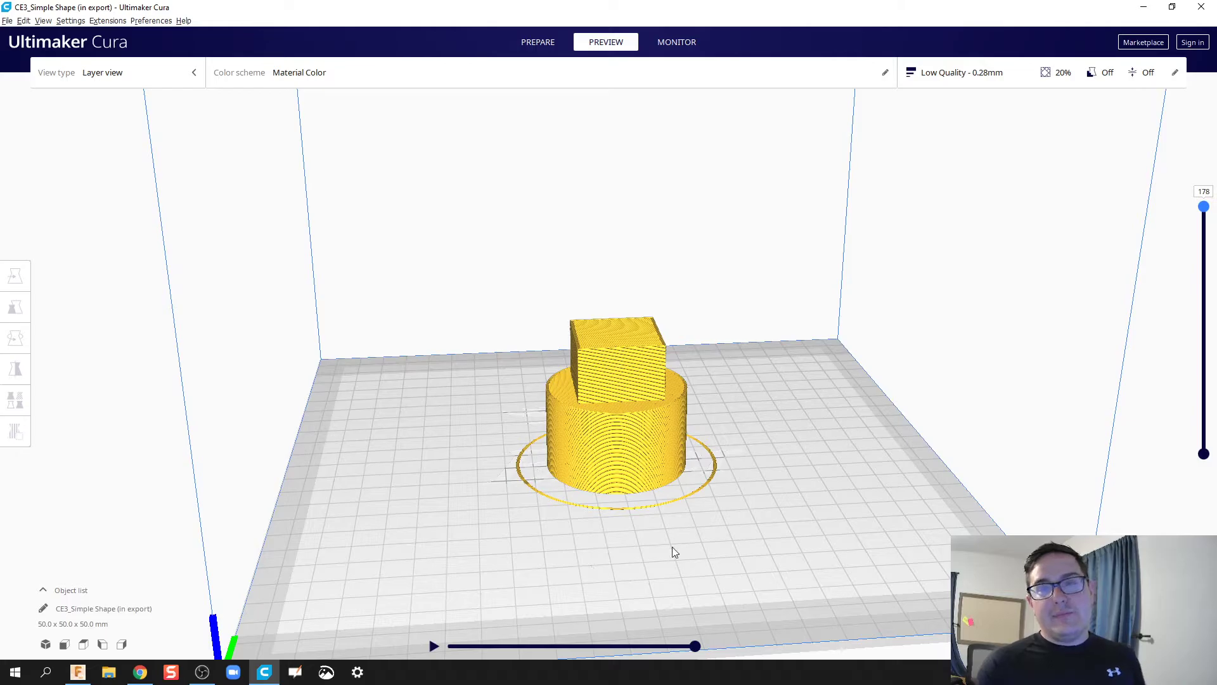
{"action": "left_click", "coordinate": [943, 83]}
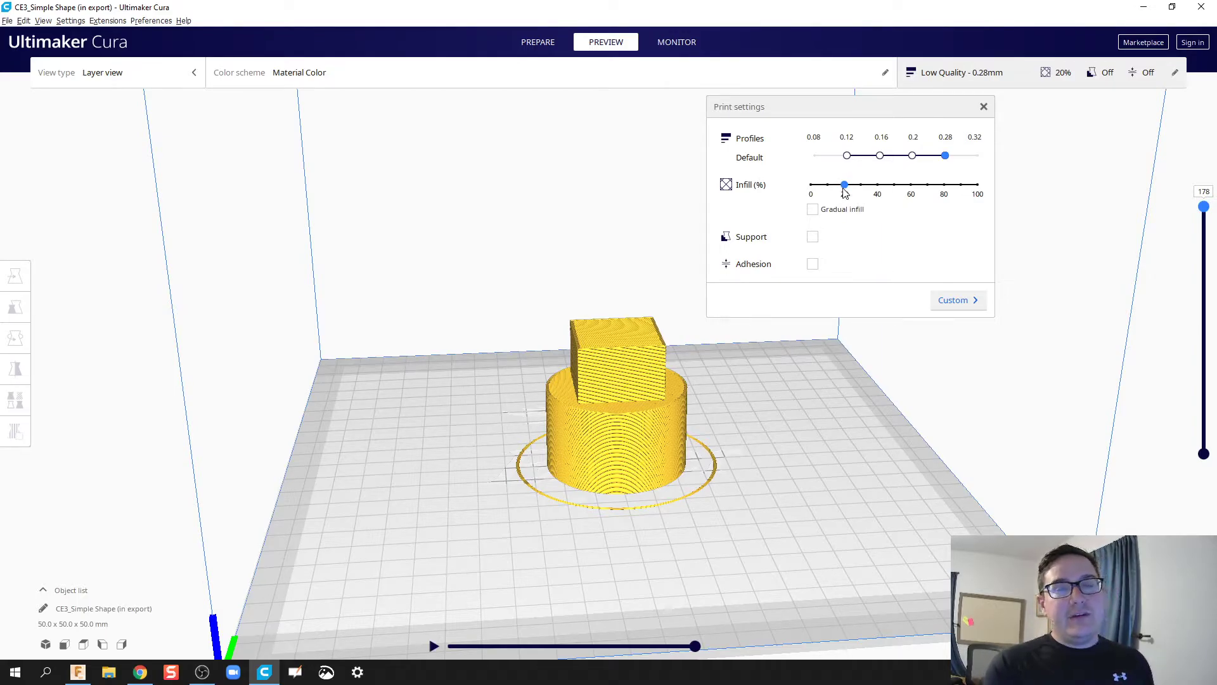
Lower infill density from 20% to 10% and enable Support and build-plate Adhesion.
{"action": "left_click_drag", "start_coordinate": [844, 185], "coordinate": [827, 185]}
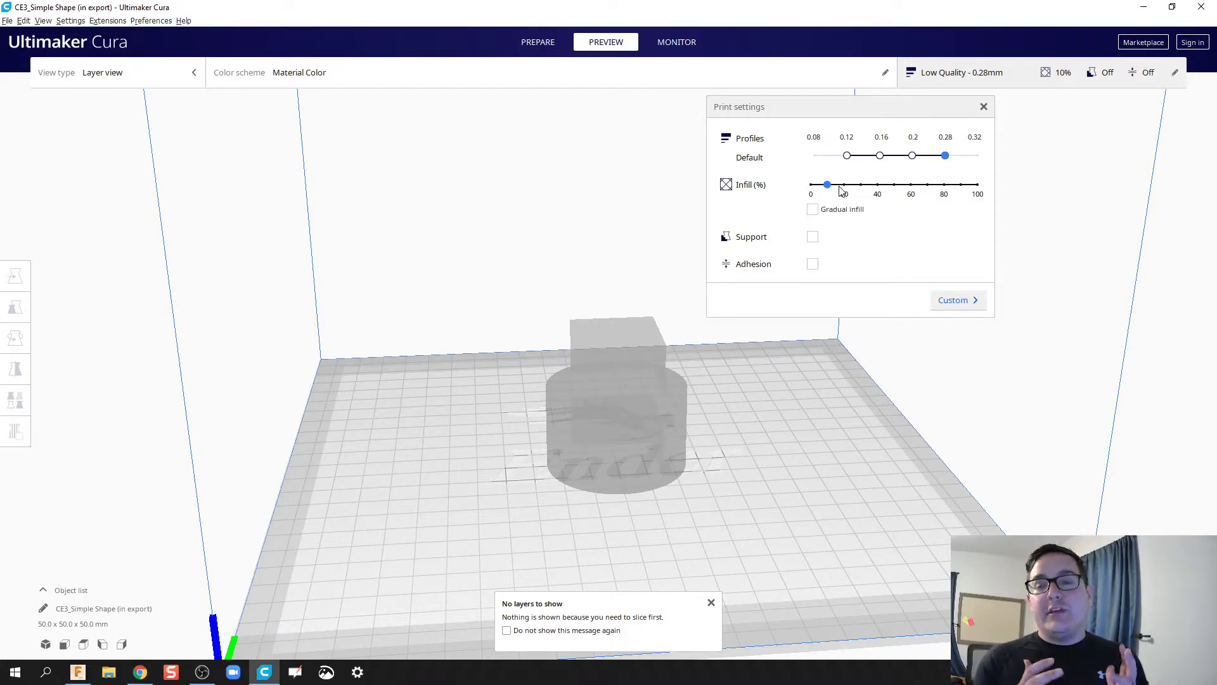
{"action": "left_click", "coordinate": [813, 236]}
{"action": "left_click", "coordinate": [812, 265]}
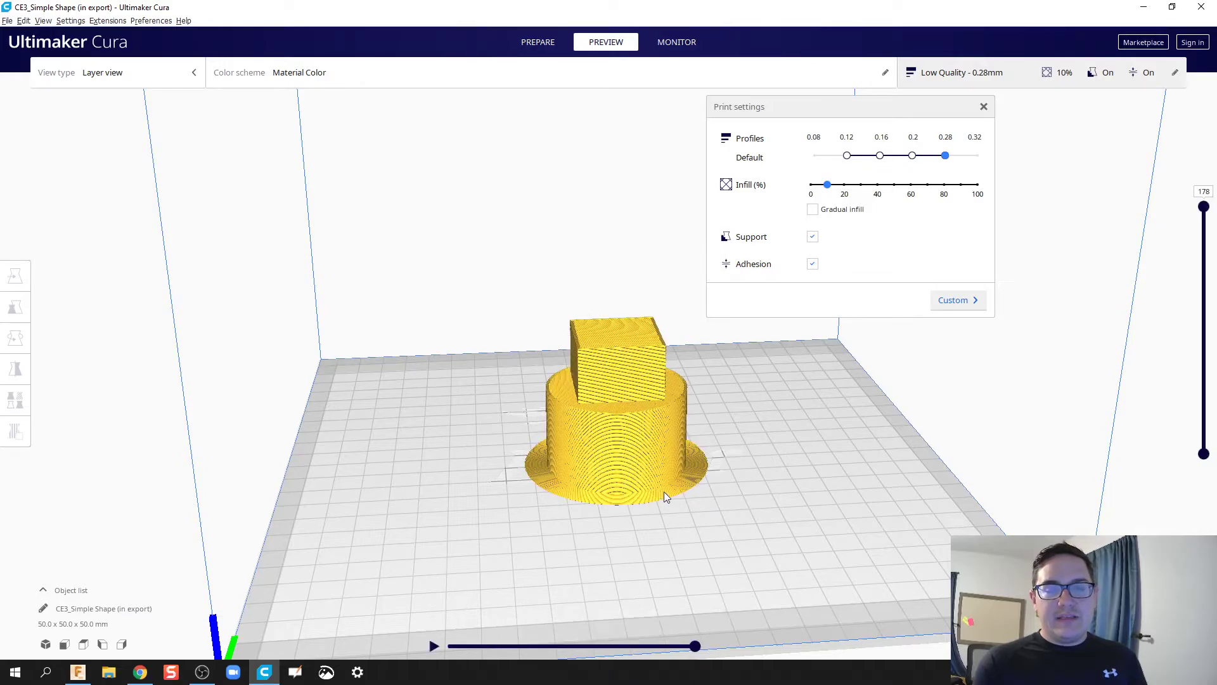
Scrub the layer slider down through the slice, then switch Support off.
{"action": "scroll", "coordinate": [674, 487], "scroll_direction": "up", "scroll_amount": 2}
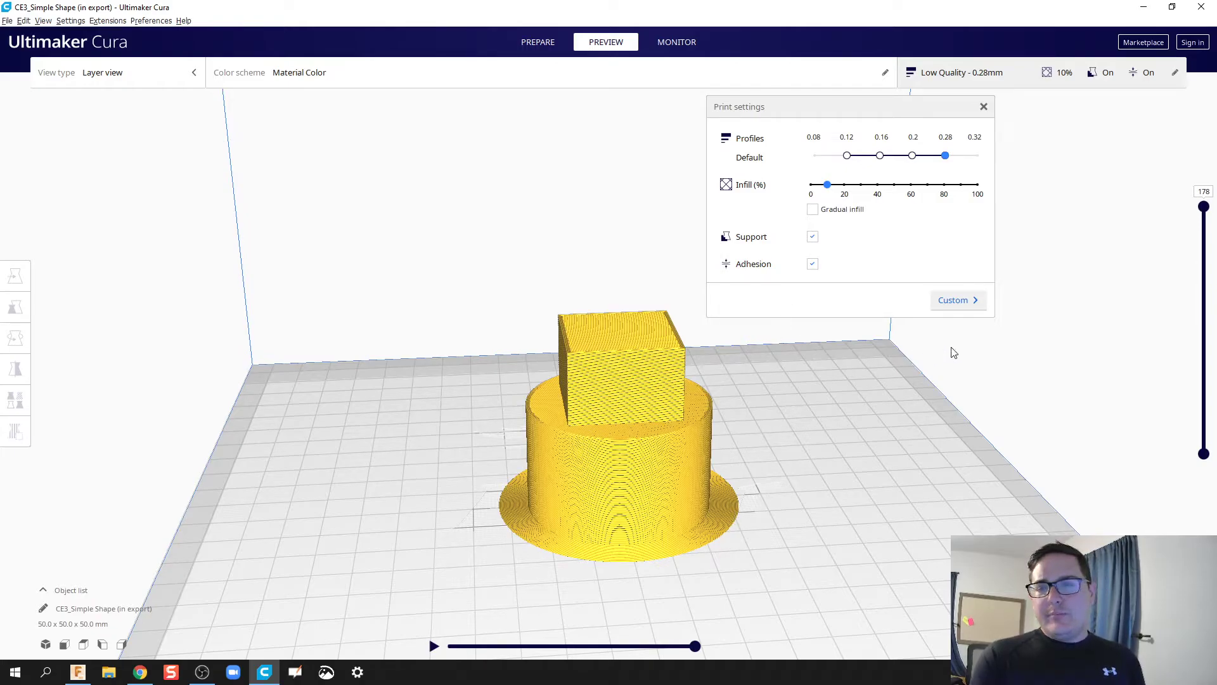
{"action": "left_click_drag", "start_coordinate": [1204, 208], "coordinate": [1206, 456]}
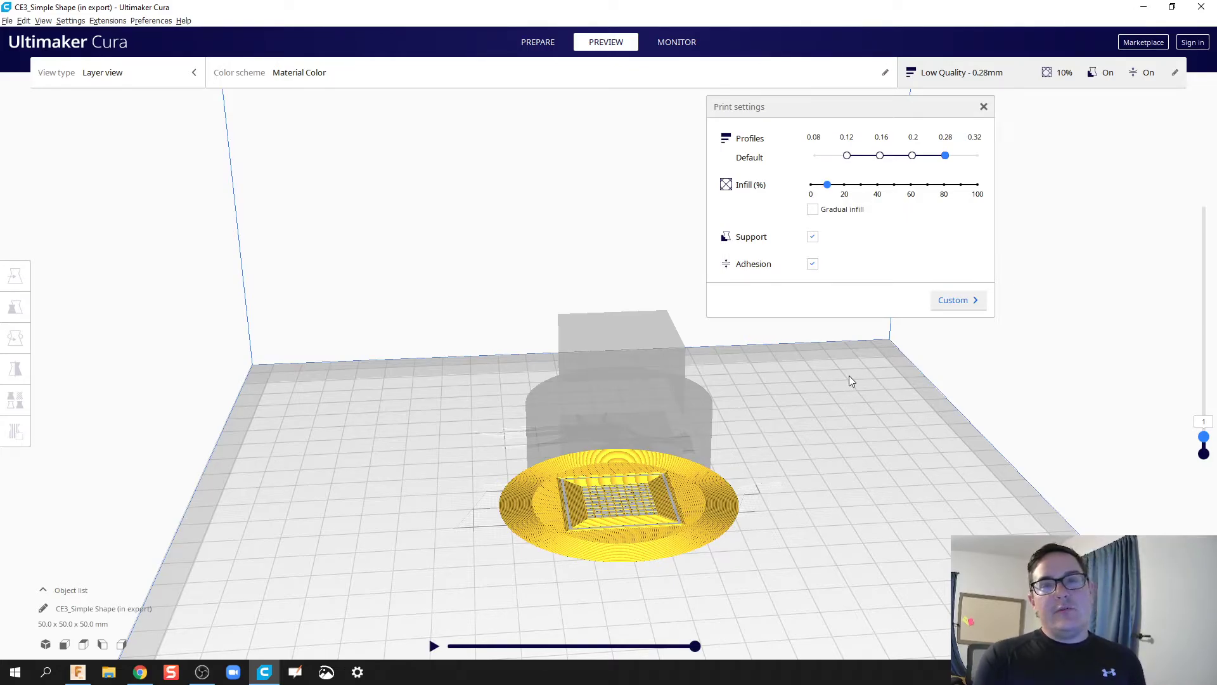
{"action": "left_click", "coordinate": [812, 237]}
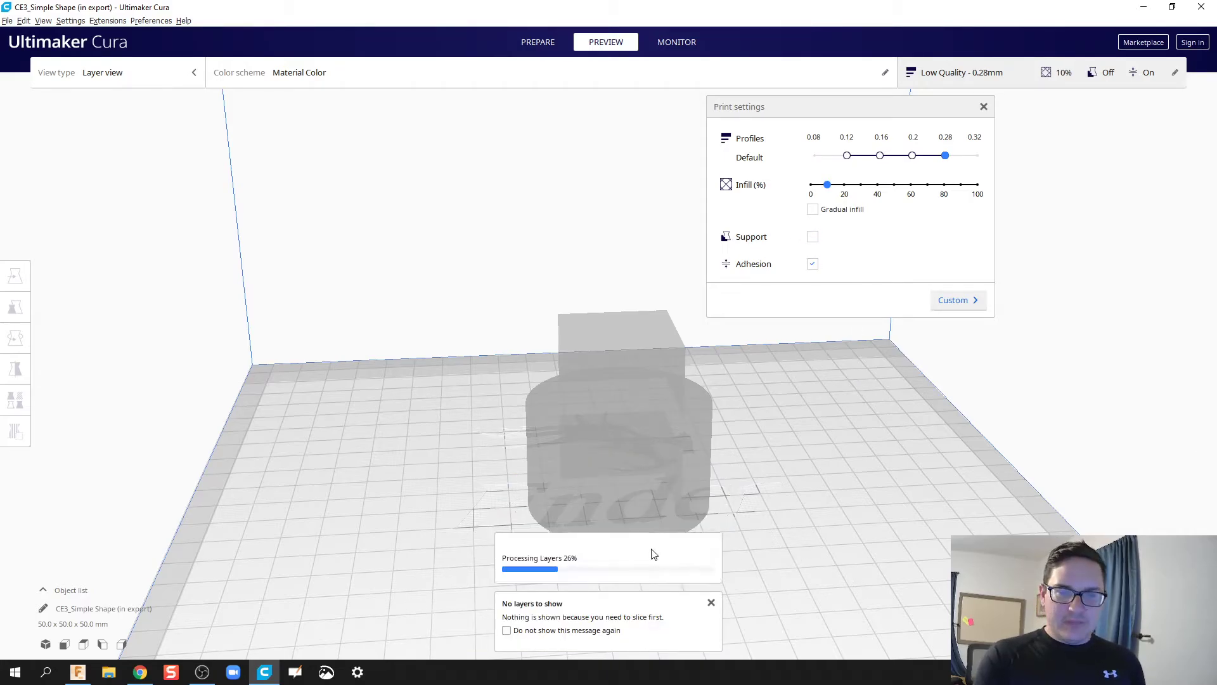
In Fusion 360, orbit to the model's underside to see the square pocket, then return to Cura.
{"action": "left_click", "coordinate": [77, 671]}
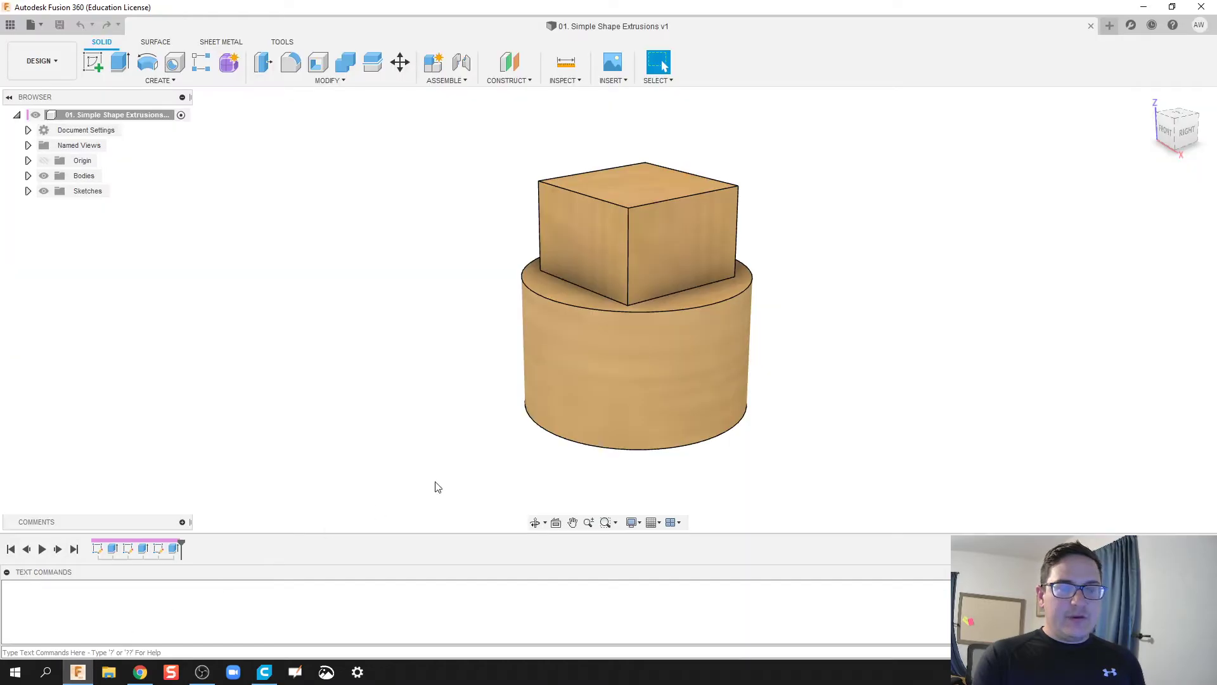
{"action": "right_click", "coordinate": [480, 376]}
{"action": "key", "text": "Escape"}
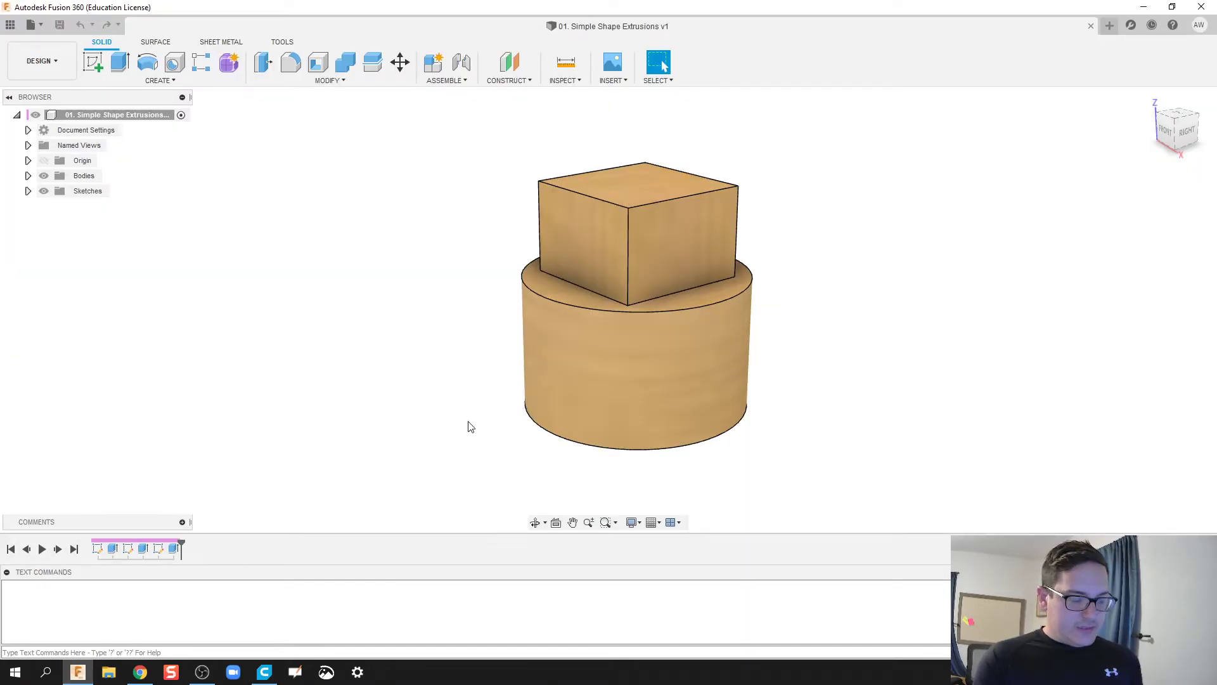
{"action": "middle_click_drag", "start_coordinate": [467, 427], "coordinate": [478, 302], "text": "shift"}
{"action": "middle_click_drag", "start_coordinate": [583, 305], "coordinate": [603, 359], "text": "shift"}
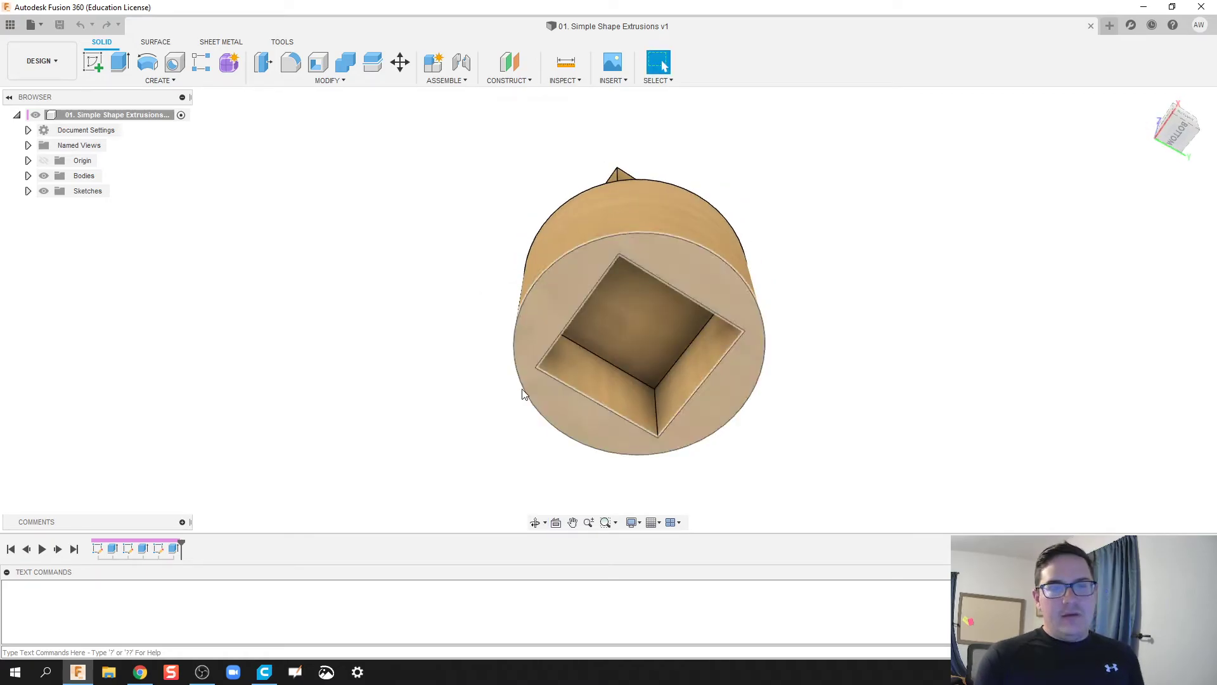
{"action": "key", "text": "alt+Tab"}
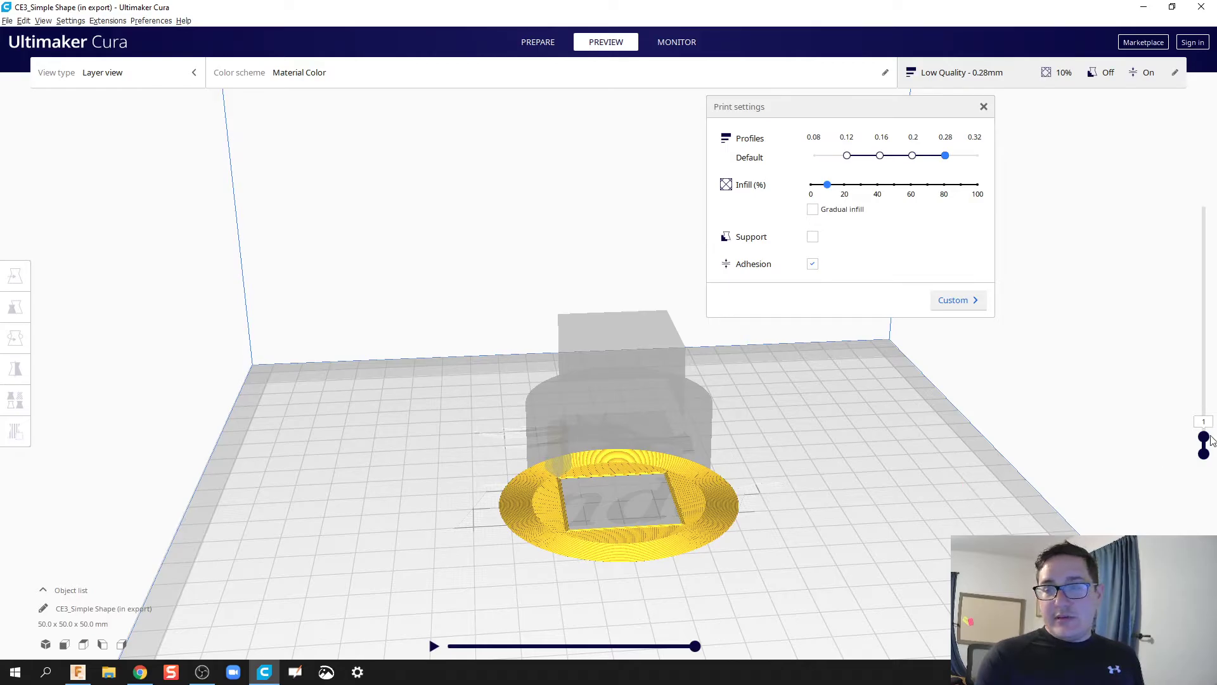
Re-enable Support and compare the first layer with layers 6 to 85 on the slider.
{"action": "left_click_drag", "start_coordinate": [1204, 437], "coordinate": [1211, 343]}
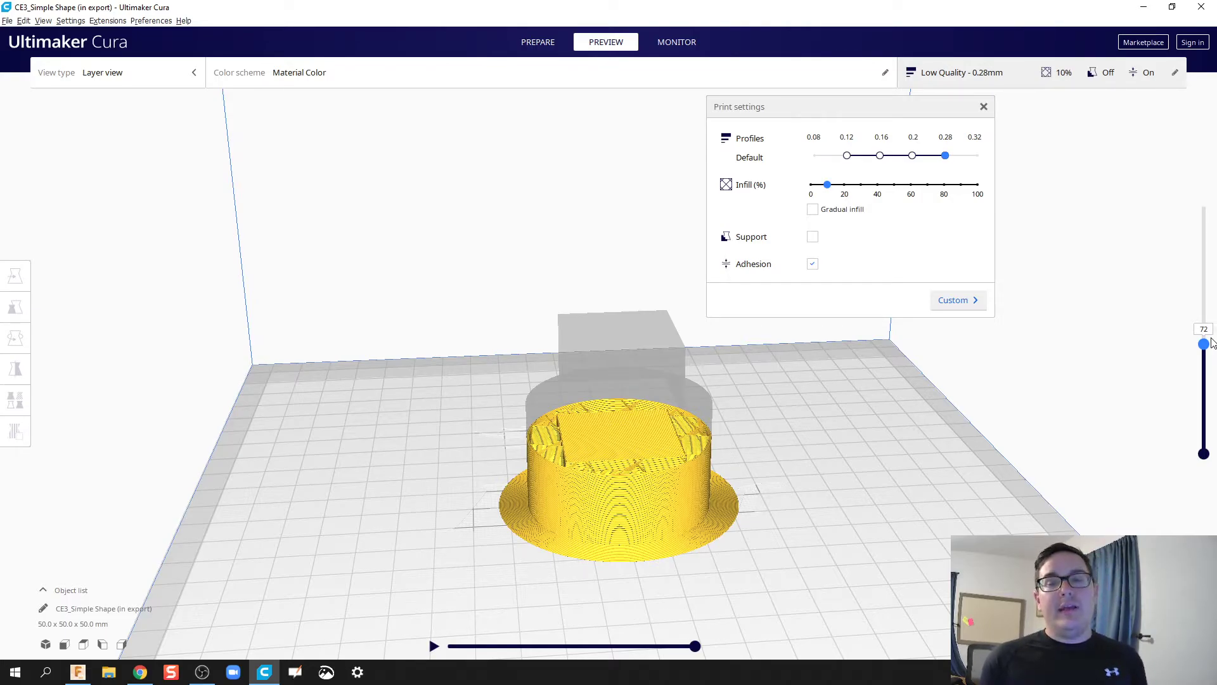
{"action": "left_click", "coordinate": [813, 237]}
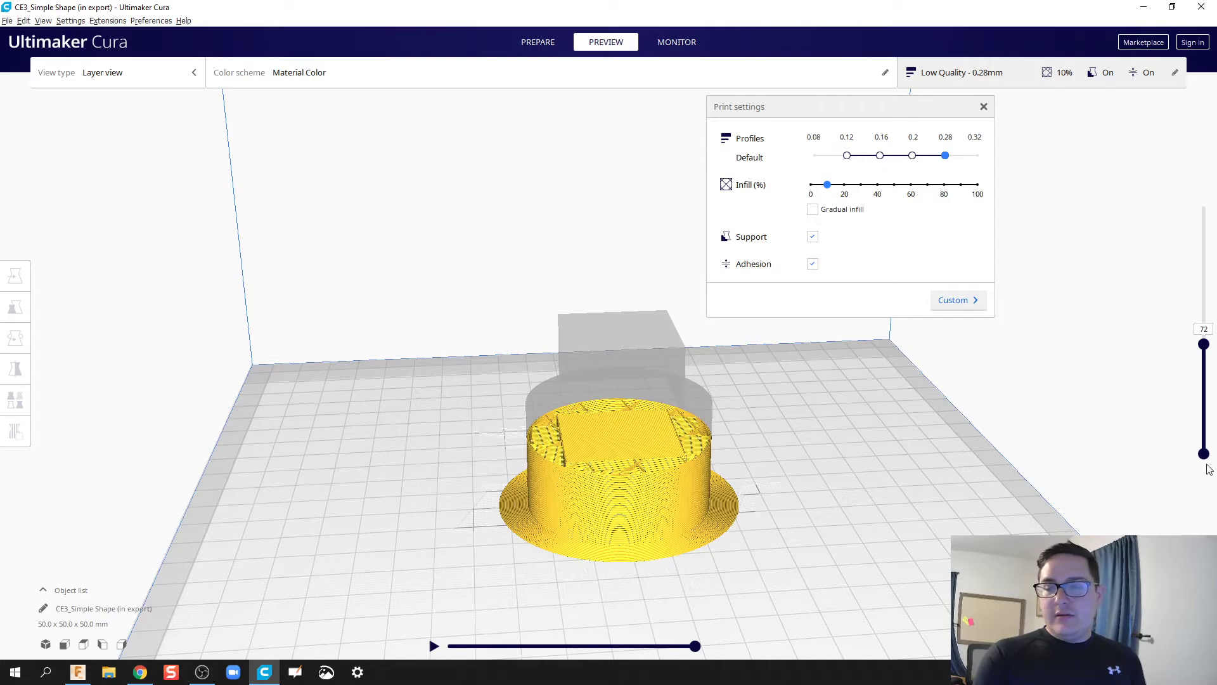
{"action": "mouse_move", "coordinate": [1204, 341]}
{"action": "left_mouse_down"}
{"action": "mouse_move", "coordinate": [1216, 491]}
{"action": "mouse_move", "coordinate": [1214, 346]}
{"action": "mouse_move", "coordinate": [1213, 372]}
{"action": "mouse_move", "coordinate": [1214, 361]}
{"action": "left_mouse_up"}
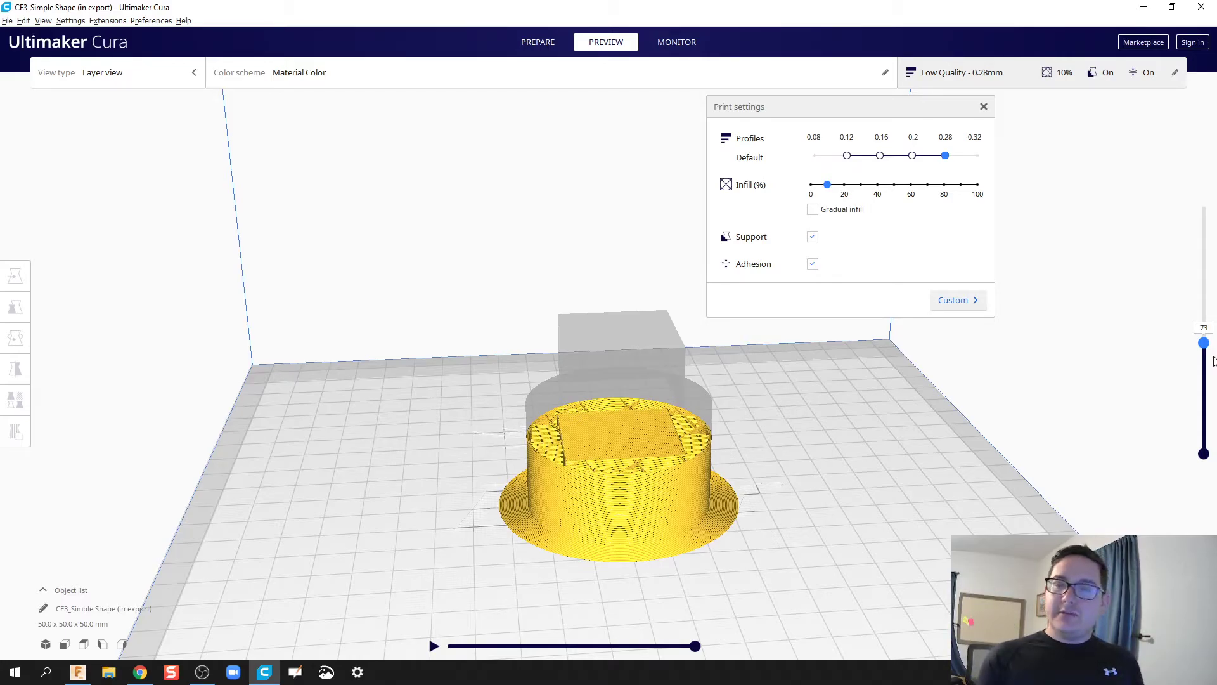
{"action": "left_click_drag", "start_coordinate": [1204, 343], "coordinate": [1204, 210]}
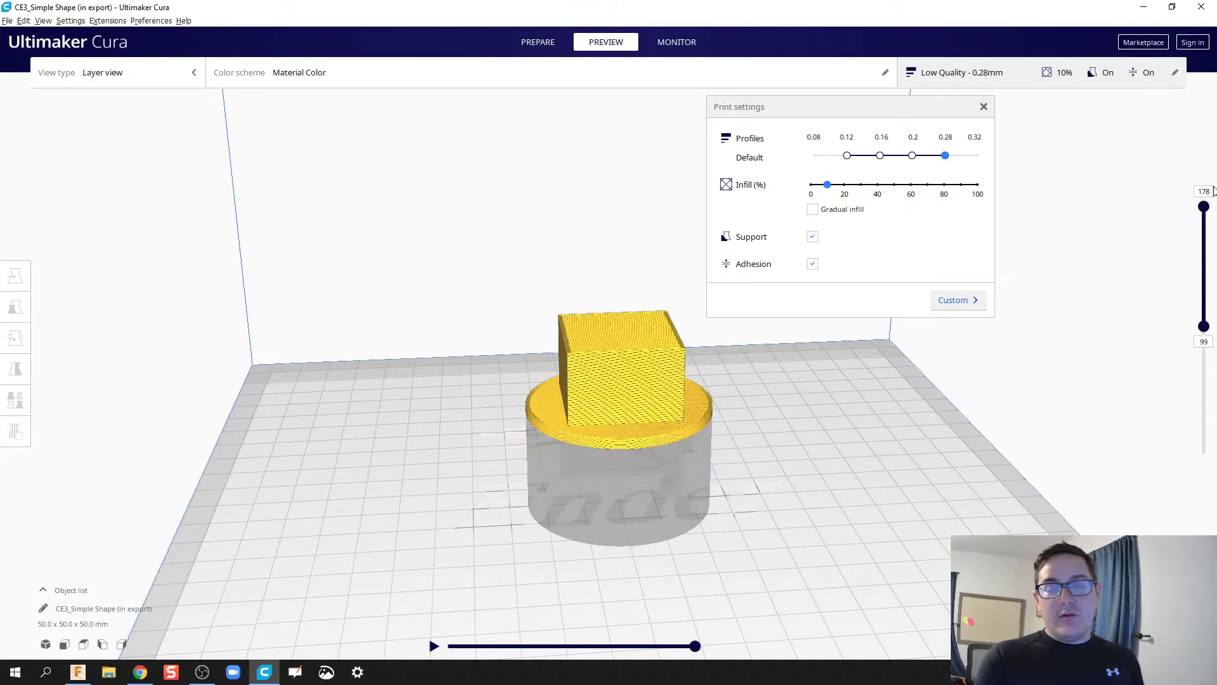
Close the print settings and return to the Prepare view, panning the build plate.
{"action": "left_click", "coordinate": [984, 108]}
{"action": "key", "text": "super+Down"}
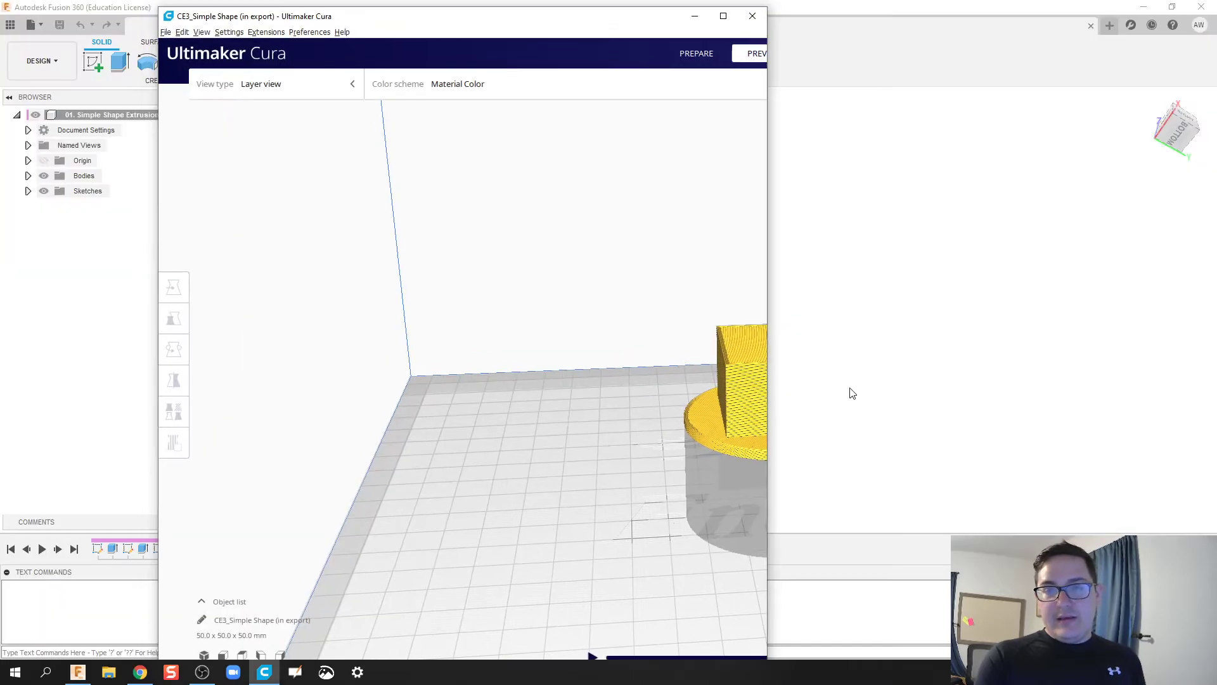
{"action": "key", "text": "super+Up"}
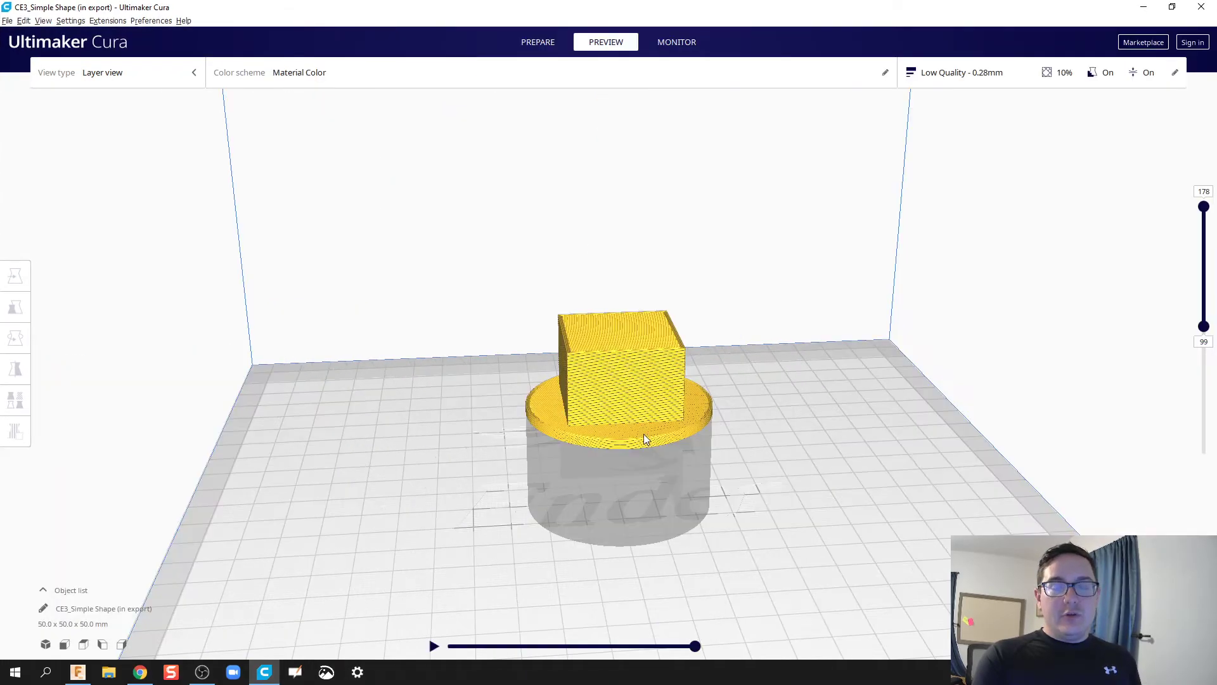
{"action": "left_click", "coordinate": [556, 48]}
{"action": "middle_click_drag", "start_coordinate": [714, 515], "coordinate": [774, 394]}
Rotate the selected model -150° then -30° on the red ring to flip it upside down.
{"action": "scroll", "coordinate": [775, 398], "scroll_direction": "down", "scroll_amount": 1}
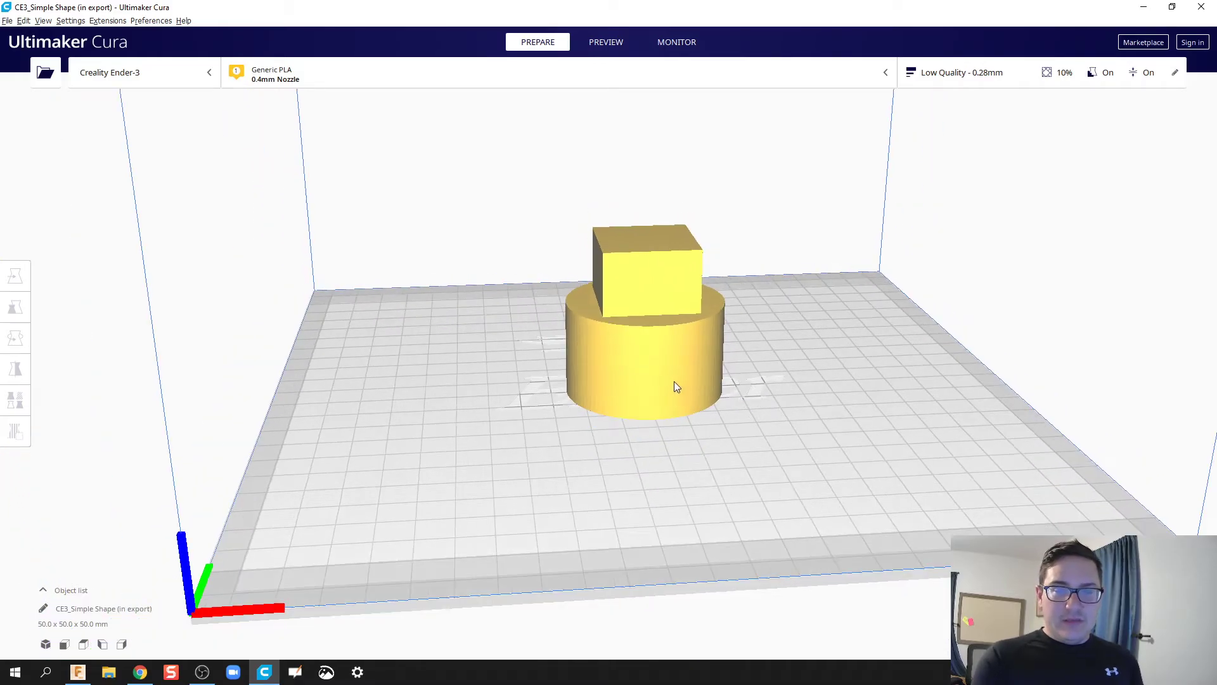
{"action": "left_click", "coordinate": [615, 390]}
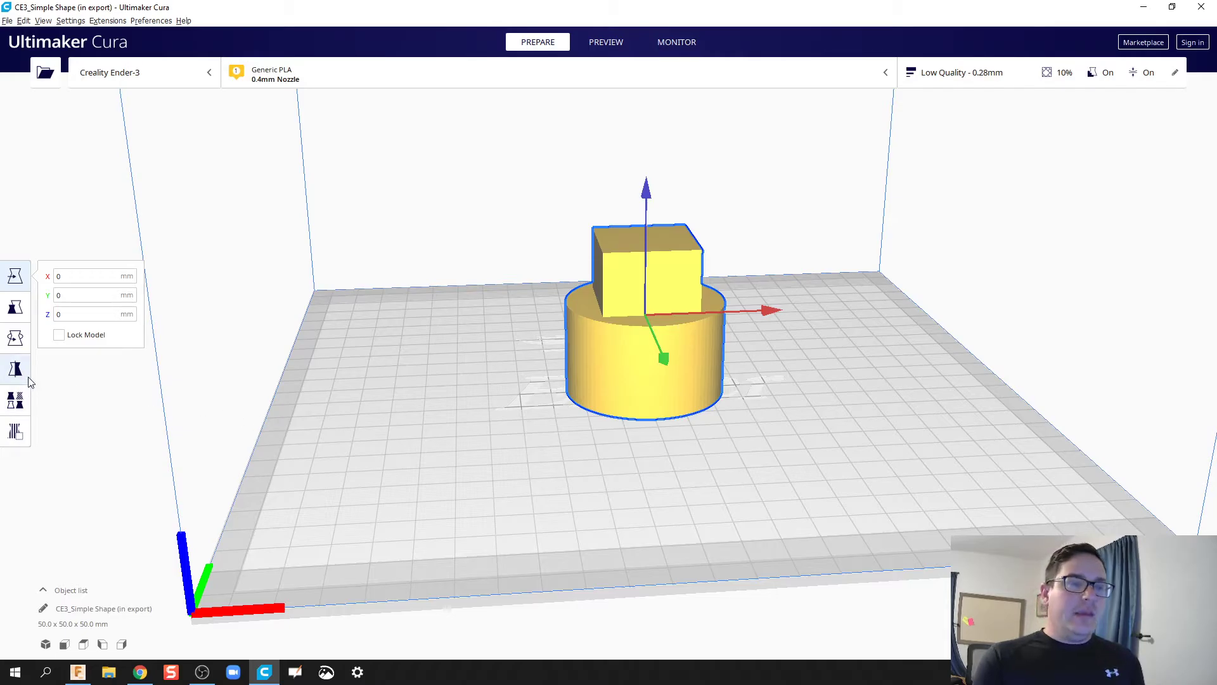
{"action": "left_click", "coordinate": [16, 349]}
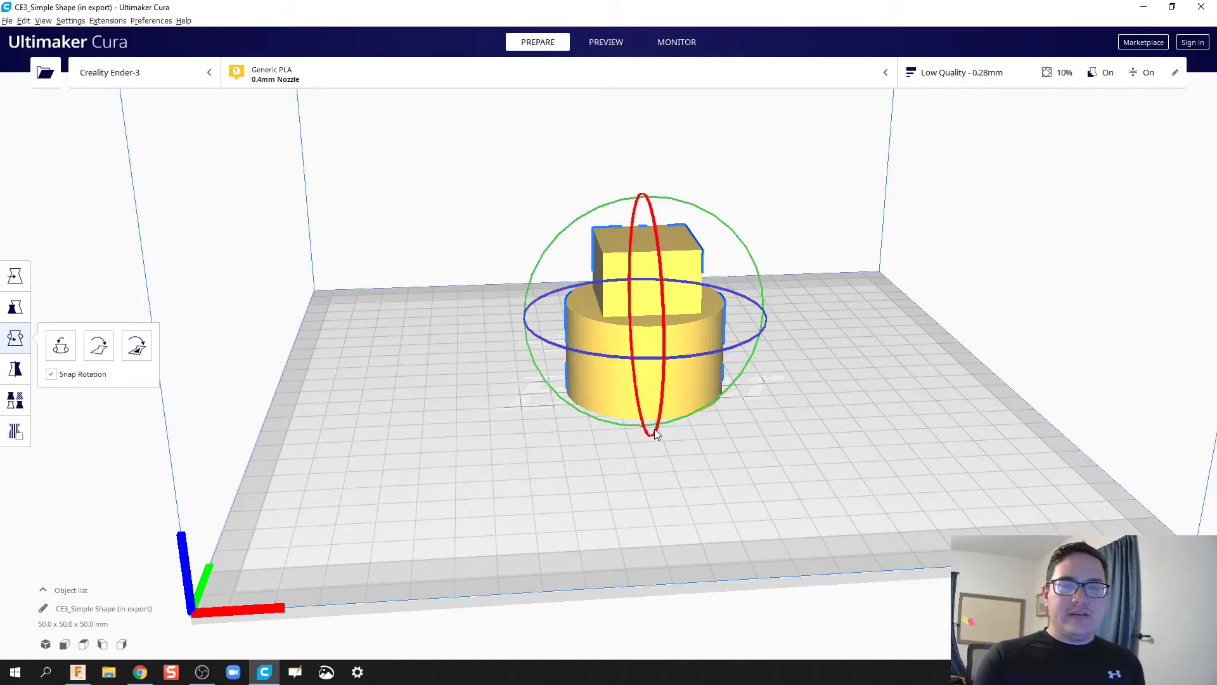
{"action": "left_click_drag", "start_coordinate": [654, 436], "coordinate": [640, 95]}
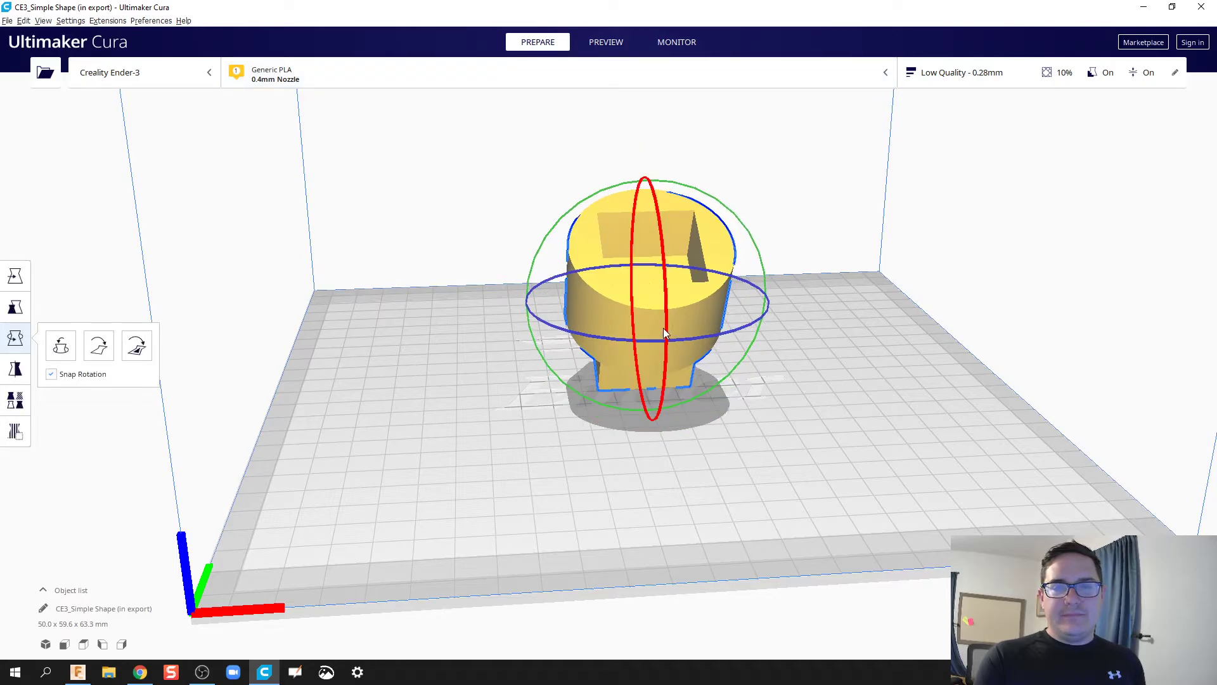
{"action": "left_click_drag", "start_coordinate": [667, 298], "coordinate": [660, 262]}
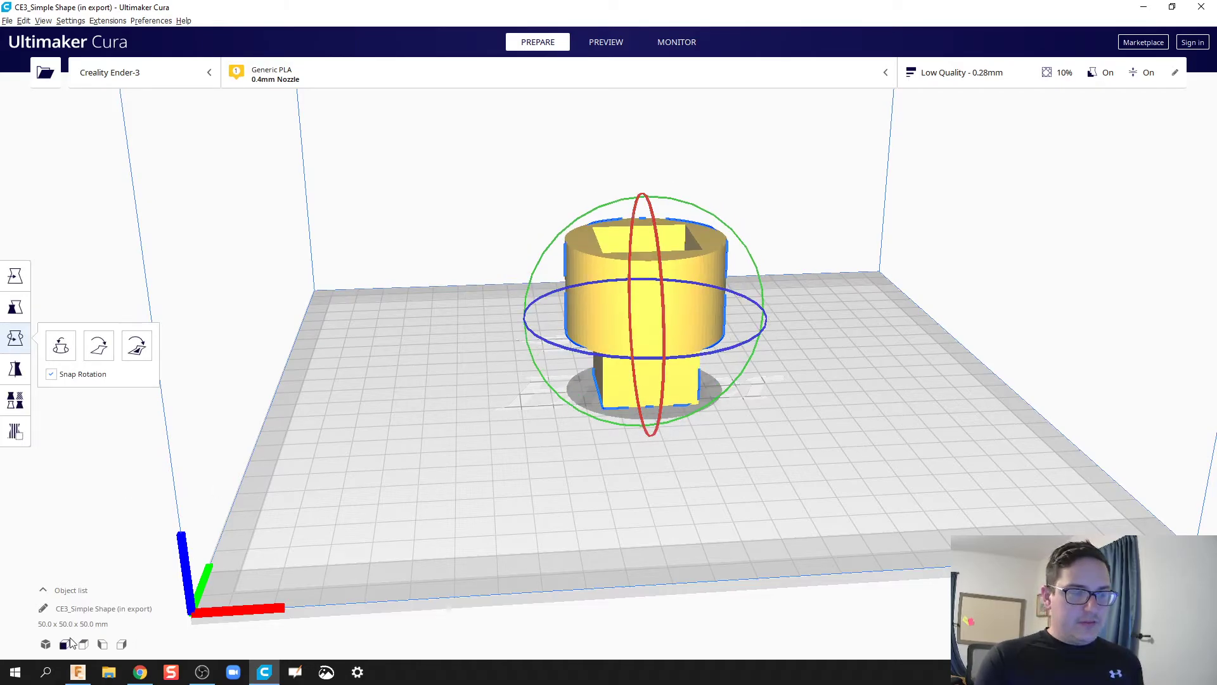
Zoom to the whole build volume with the model centred at X 0, Y 0, Z 0.
{"action": "left_click", "coordinate": [46, 644]}
{"action": "scroll", "coordinate": [626, 526], "scroll_direction": "up", "scroll_amount": 5}
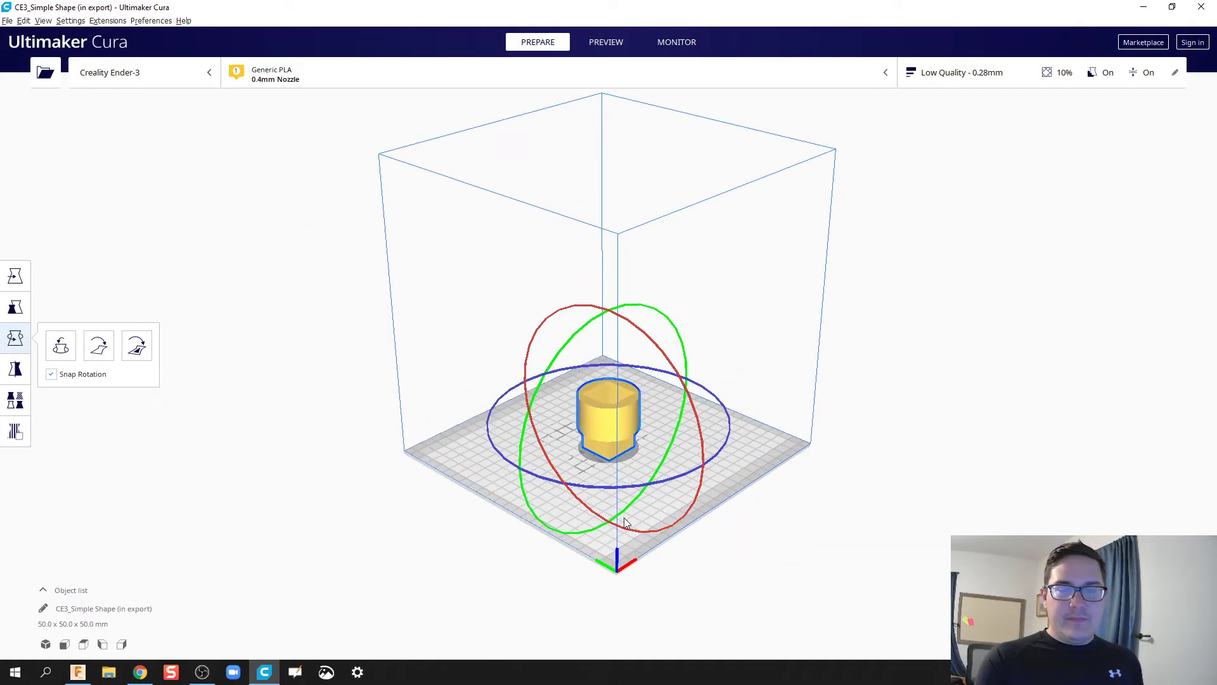
{"action": "scroll", "coordinate": [594, 349], "scroll_direction": "up", "scroll_amount": 3}
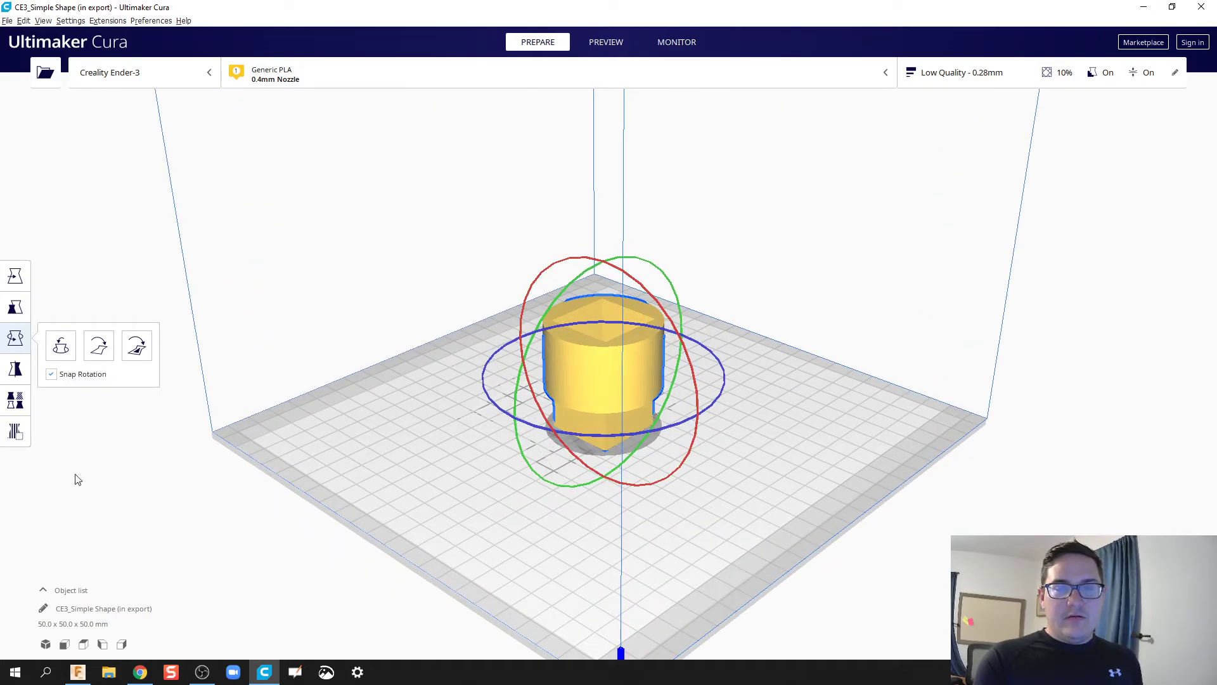
{"action": "left_click", "coordinate": [15, 338]}
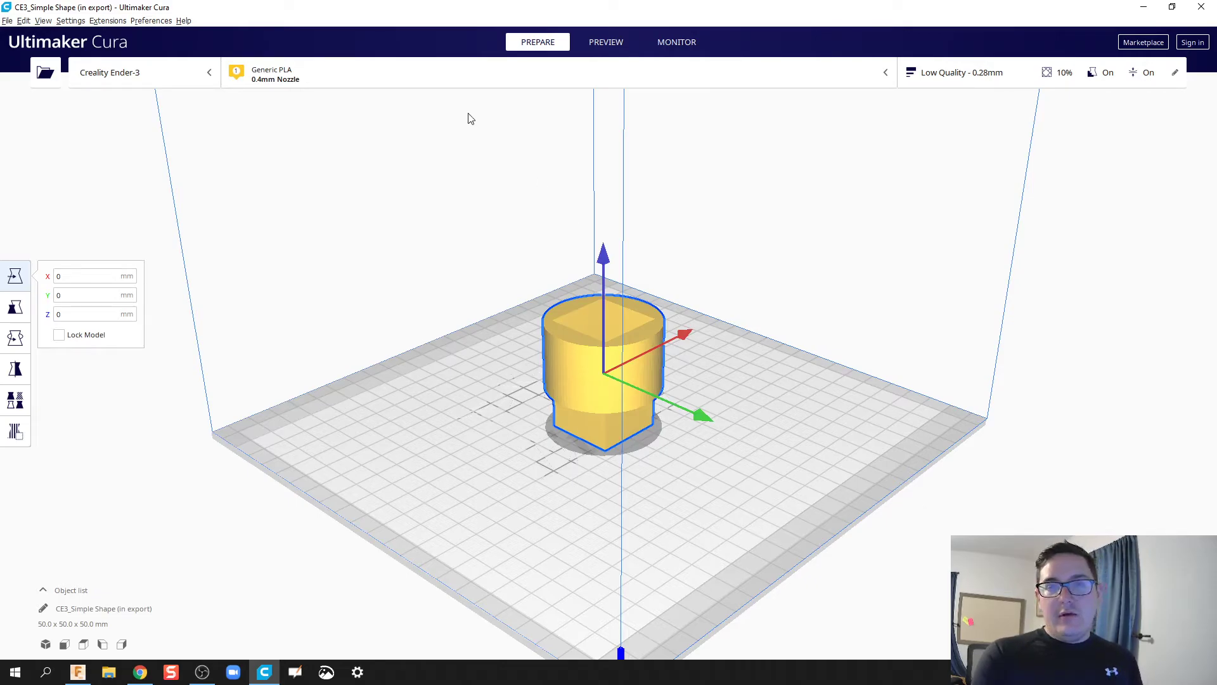
Preview the flipped model's slice at layer 1 and layer 17, orbiting the view slightly.
{"action": "left_click", "coordinate": [999, 80]}
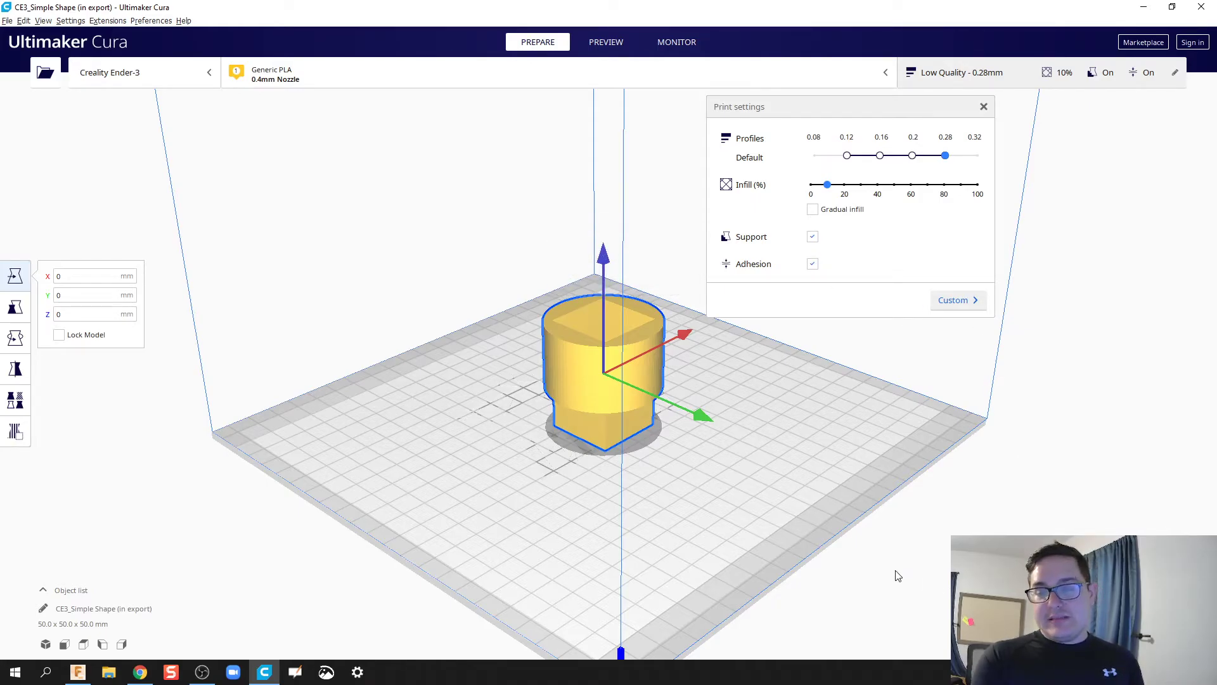
{"action": "scroll", "coordinate": [595, 435], "scroll_direction": "up", "scroll_amount": 1}
{"action": "scroll", "coordinate": [573, 542], "scroll_direction": "up", "scroll_amount": 1}
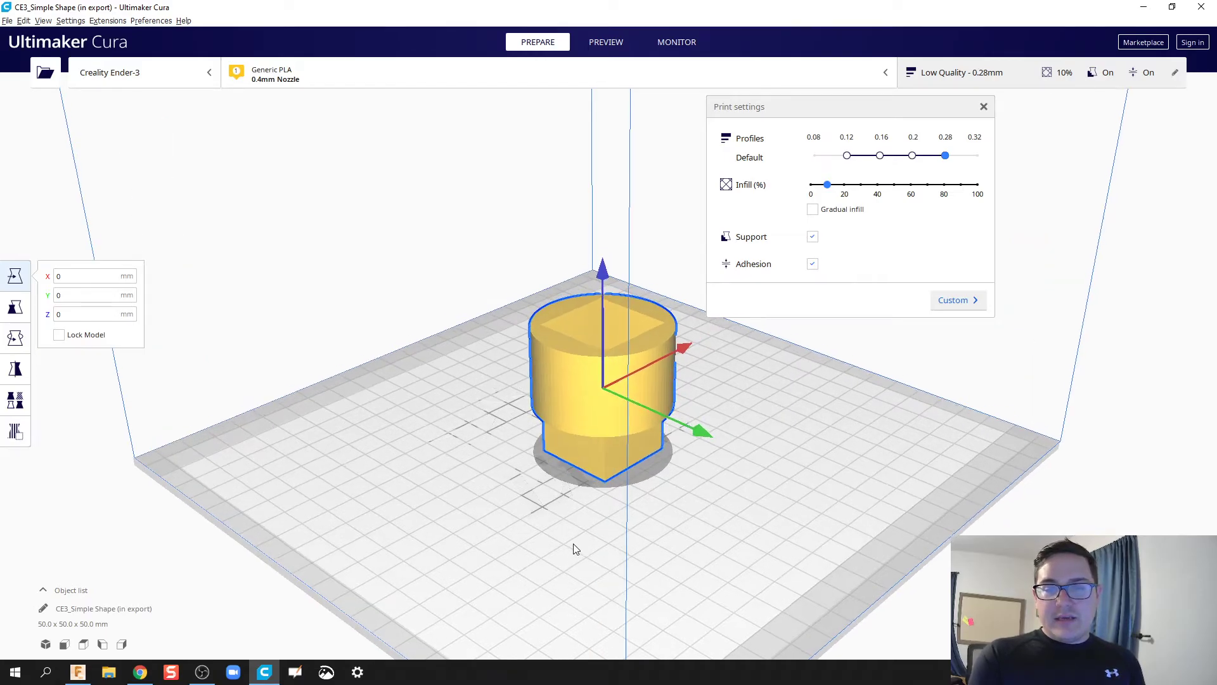
{"action": "left_click", "coordinate": [611, 42]}
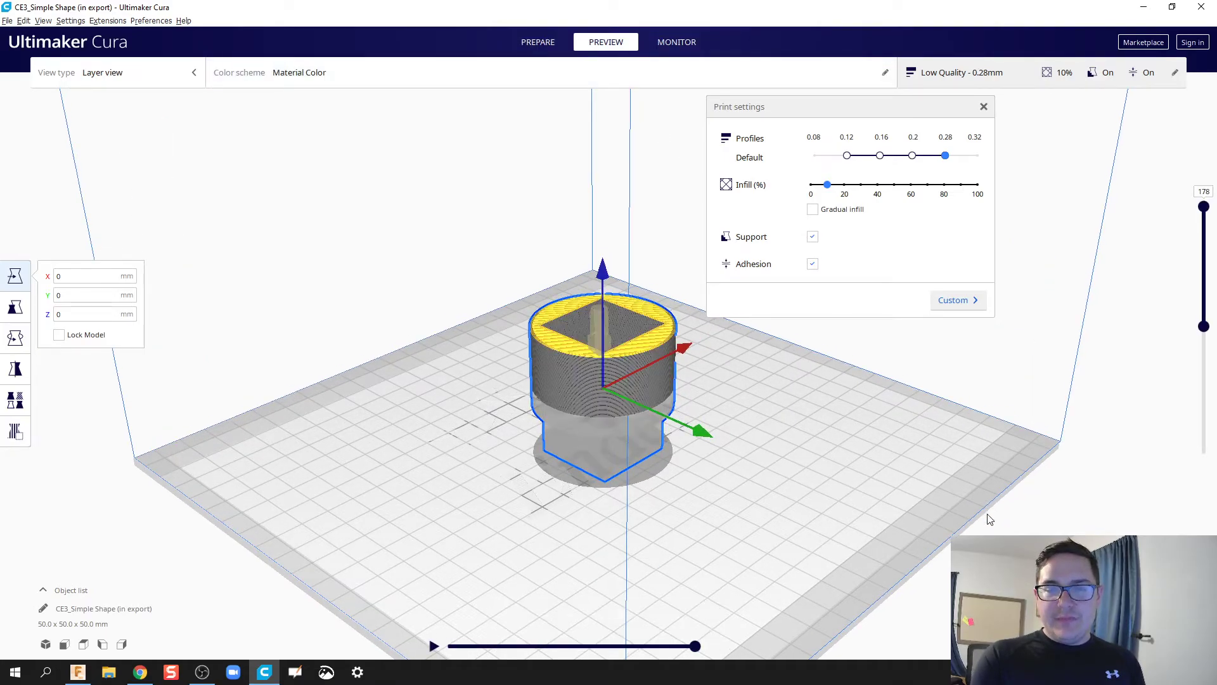
{"action": "left_click_drag", "start_coordinate": [1203, 207], "coordinate": [1210, 513]}
{"action": "left_click_drag", "start_coordinate": [1203, 436], "coordinate": [1216, 206]}
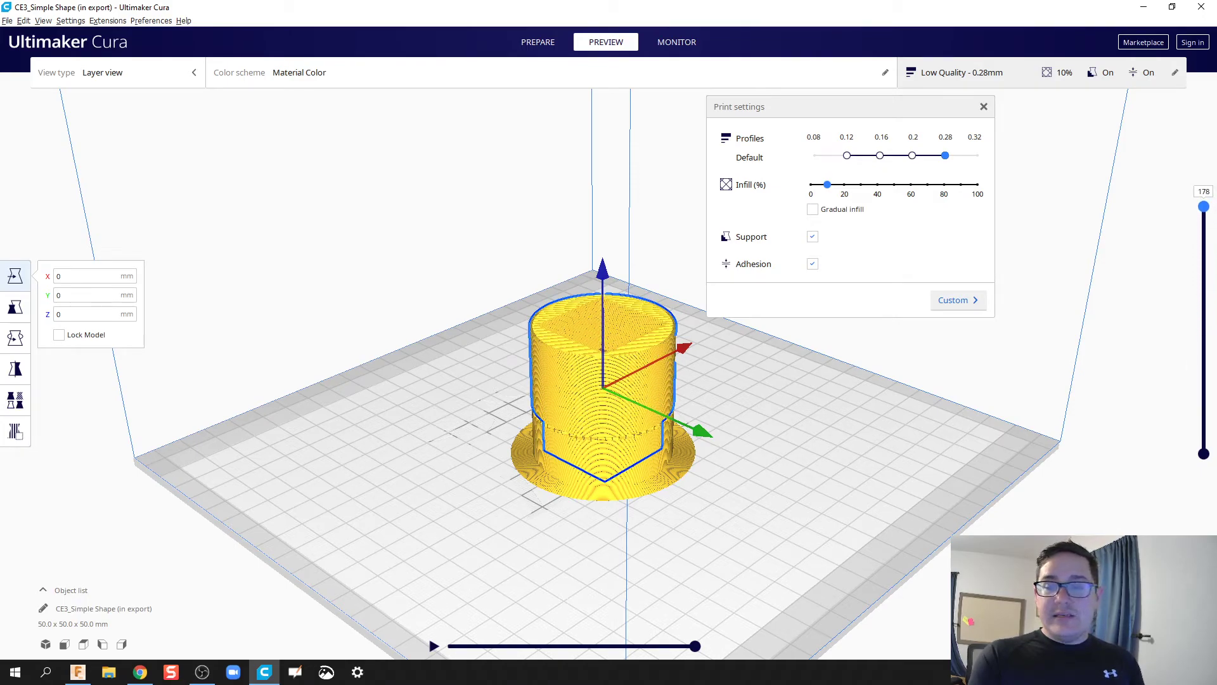
{"action": "right_click_drag", "start_coordinate": [606, 440], "coordinate": [611, 393]}
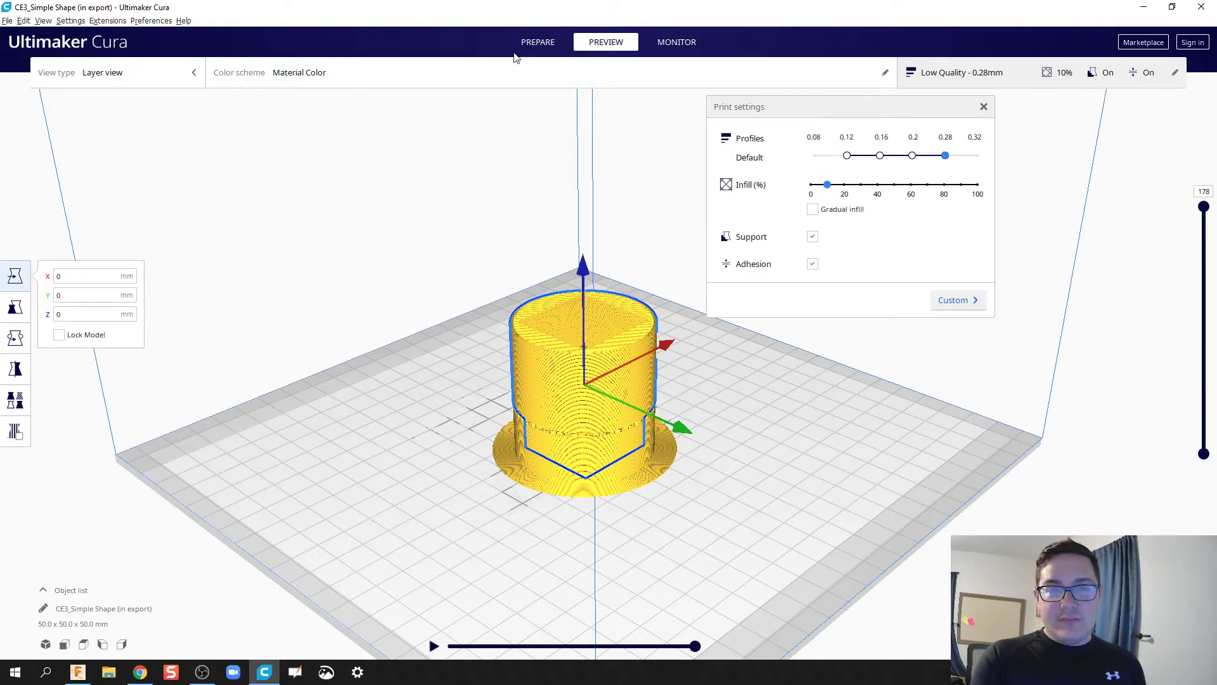
Back in Prepare, flip the model upside down with the red rotation ring, then reselect it.
{"action": "left_click", "coordinate": [535, 46]}
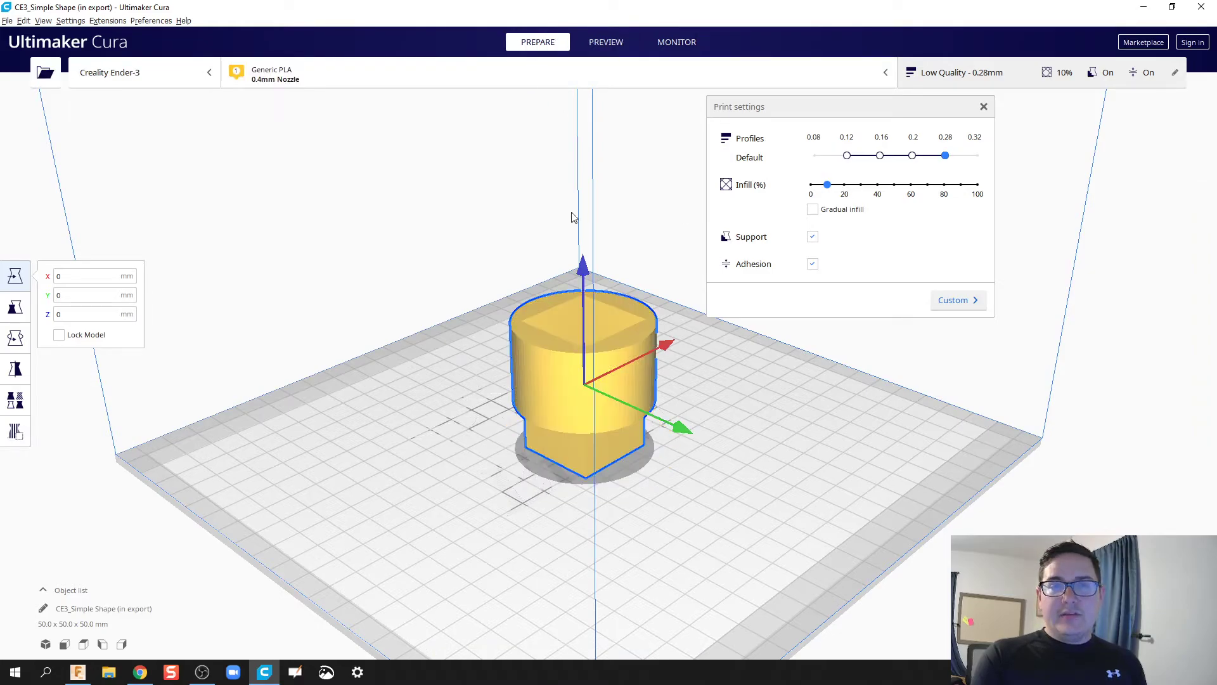
{"action": "left_click", "coordinate": [15, 338]}
{"action": "left_click_drag", "start_coordinate": [523, 286], "coordinate": [613, 514]}
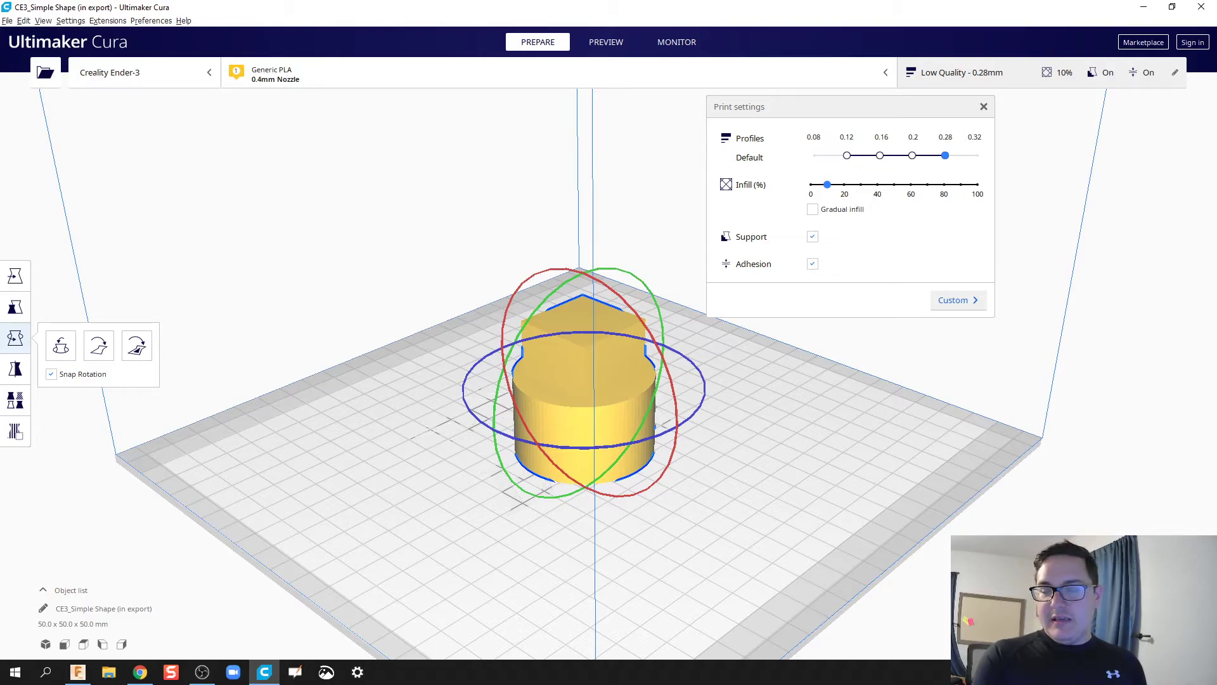
{"action": "key", "text": "Escape"}
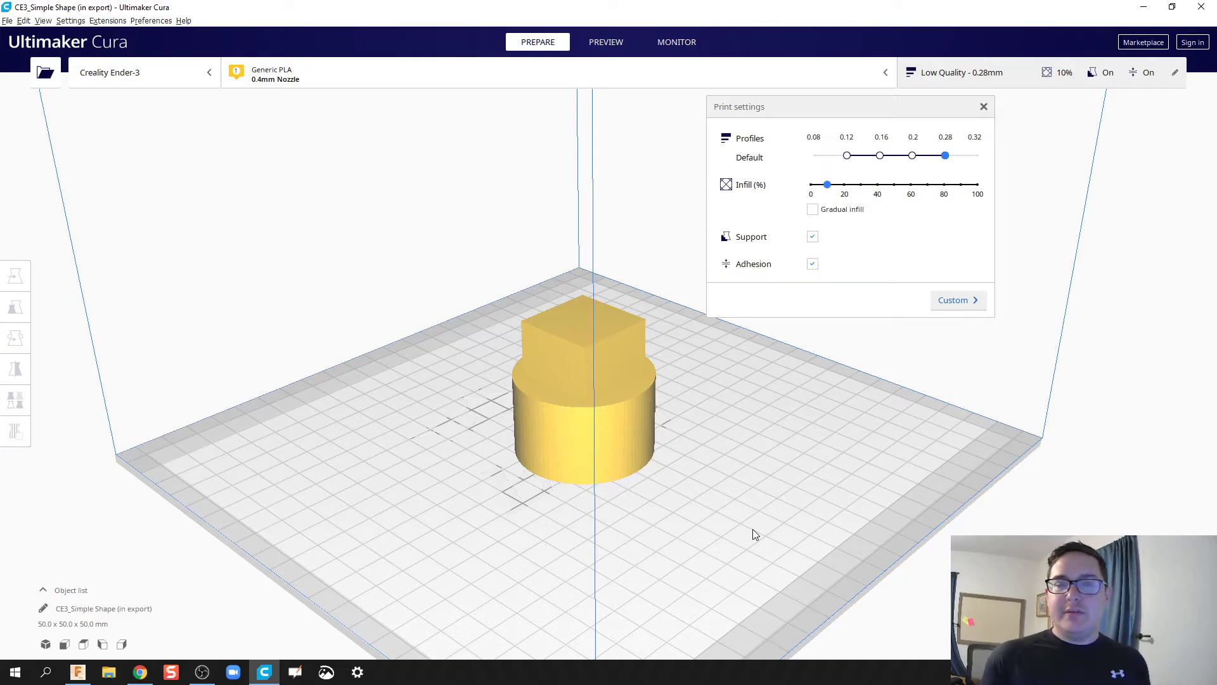
{"action": "left_click", "coordinate": [584, 325]}
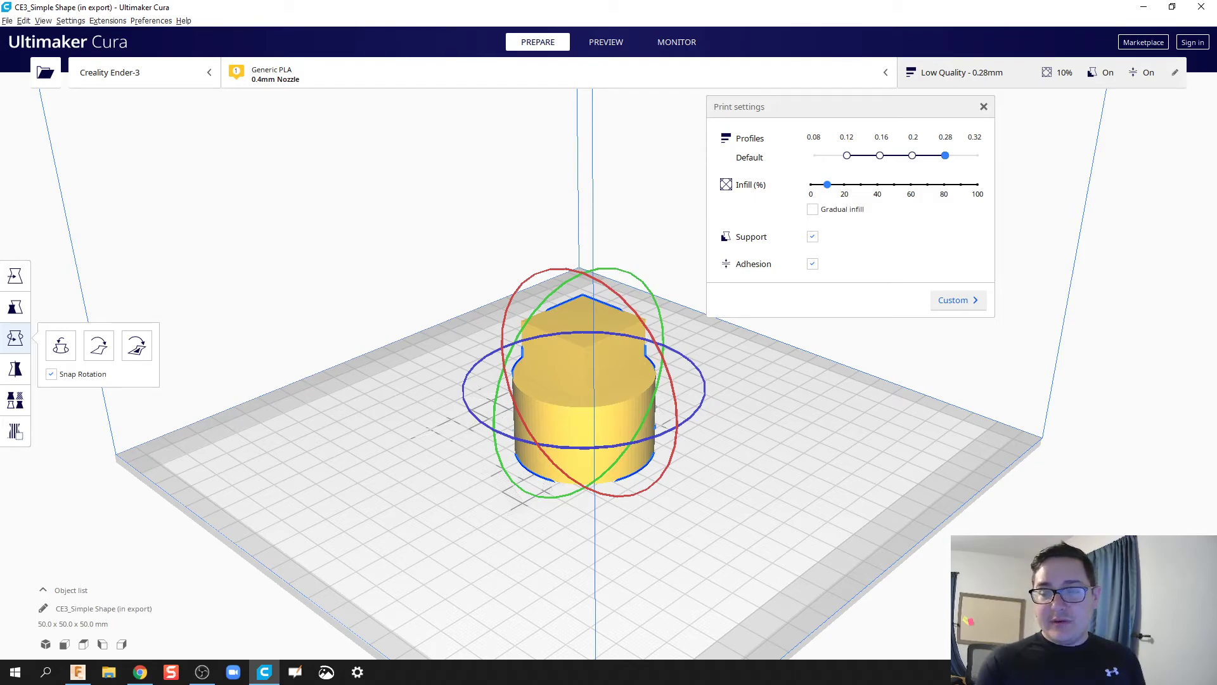
Try 20% infill, return it to 10%, and show the sliced layer preview.
{"action": "left_click", "coordinate": [844, 190]}
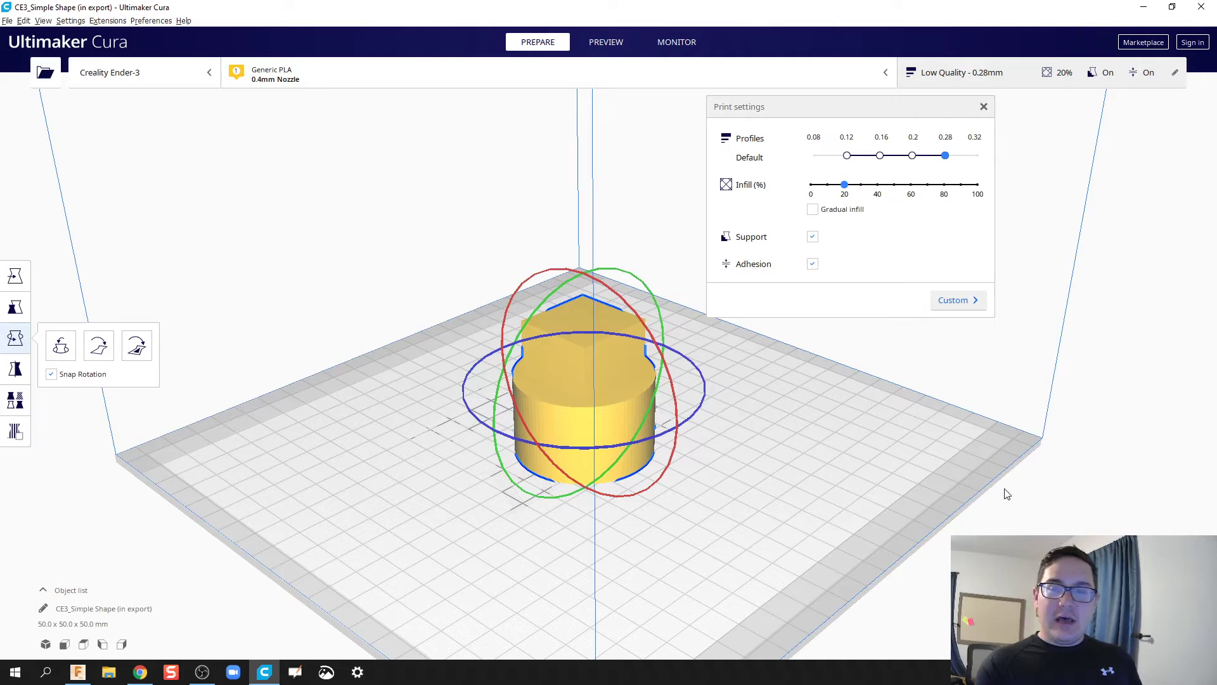
{"action": "left_click", "coordinate": [828, 189]}
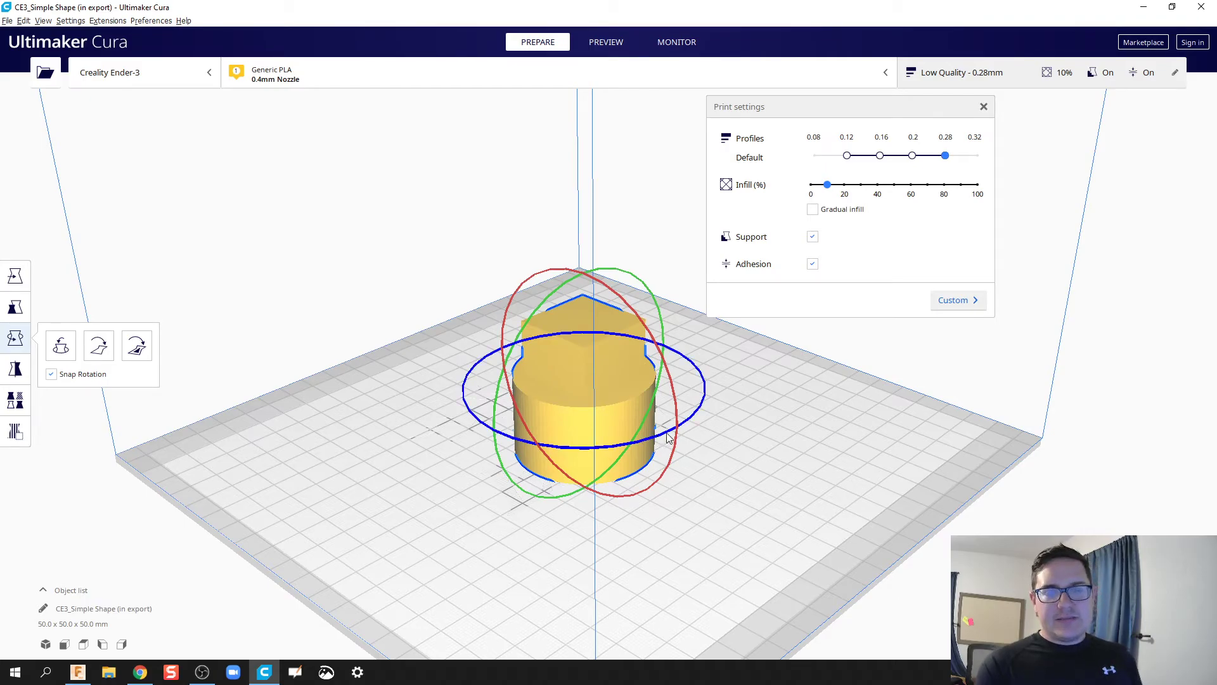
{"action": "left_click", "coordinate": [605, 42]}
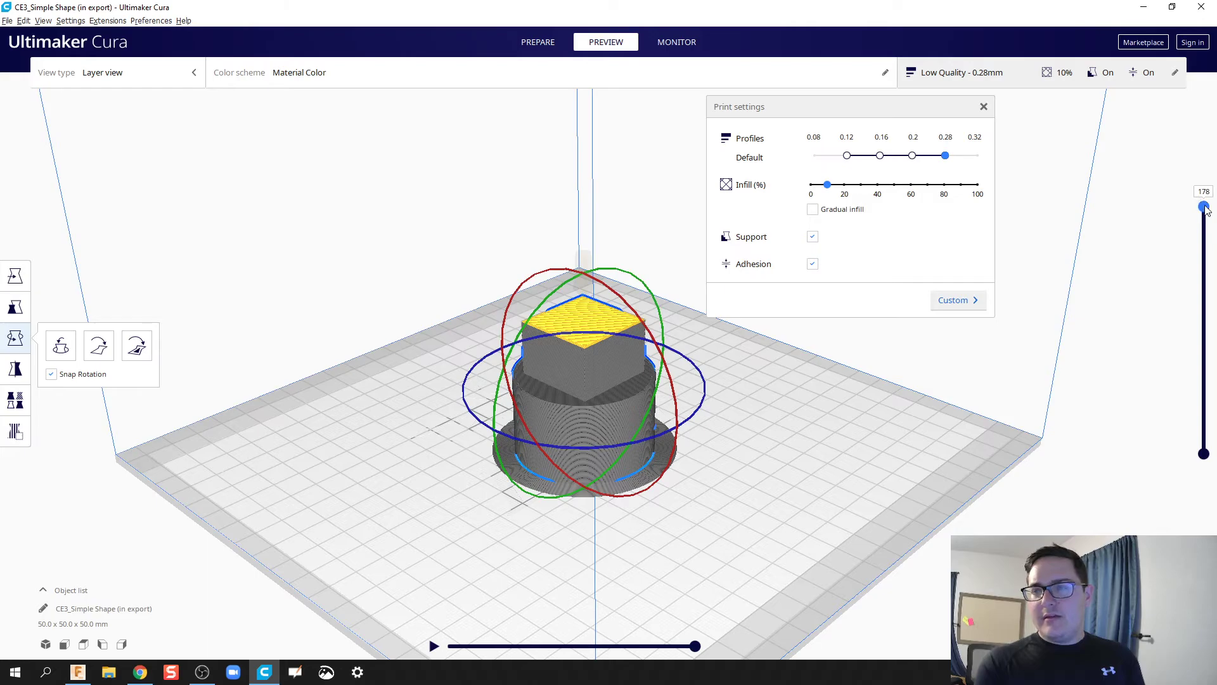
Zoom in and step the layer view from layer 143 up to 157 to inspect the cube's infill.
{"action": "left_click_drag", "start_coordinate": [1204, 206], "coordinate": [1205, 260]}
{"action": "scroll", "coordinate": [573, 416], "scroll_direction": "up", "scroll_amount": 6}
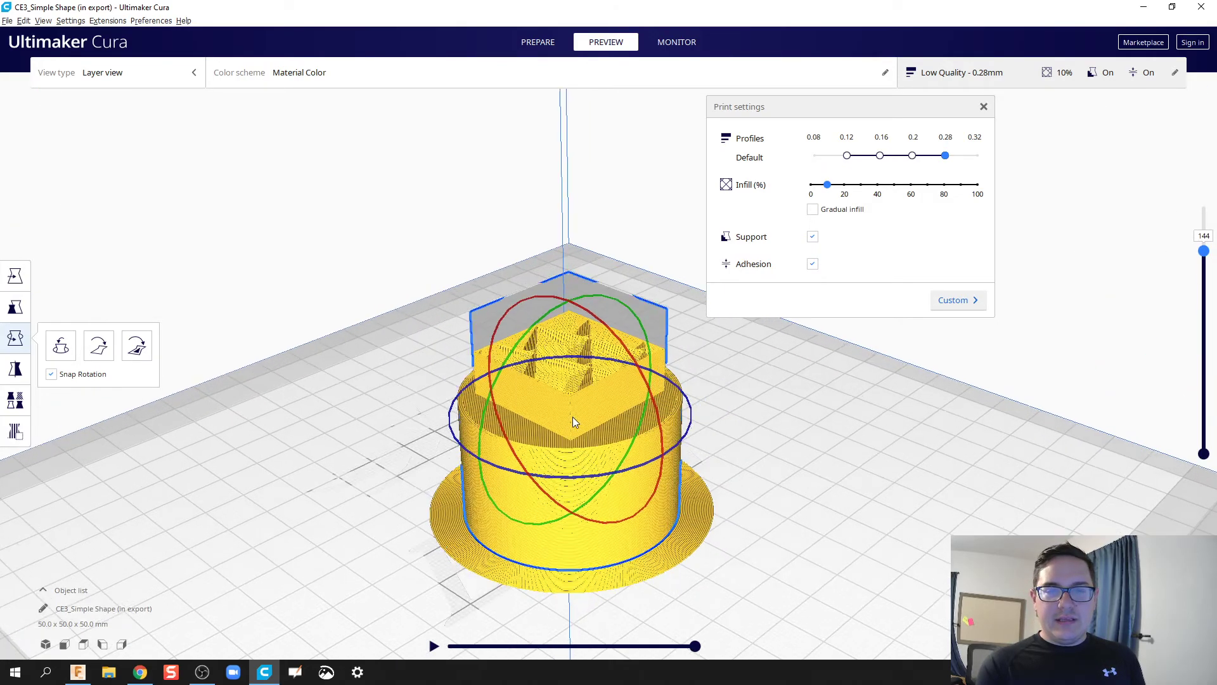
{"action": "scroll", "coordinate": [465, 381], "scroll_direction": "up", "scroll_amount": 3}
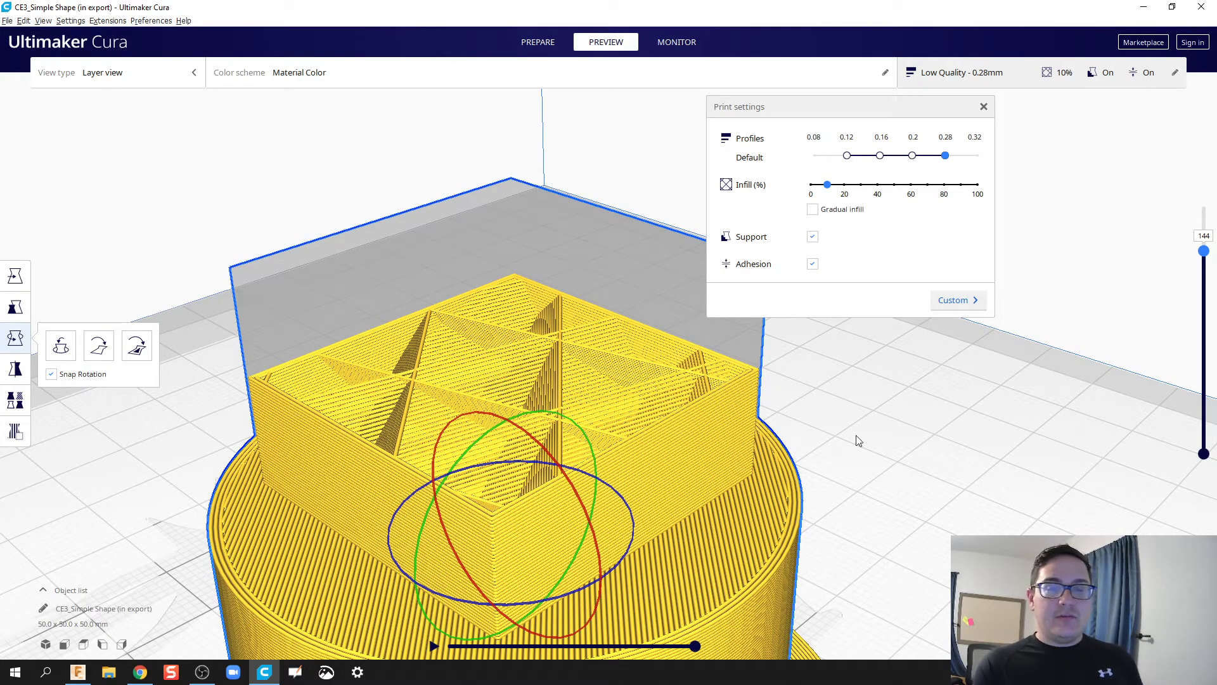
{"action": "left_click_drag", "start_coordinate": [1205, 251], "coordinate": [1209, 197]}
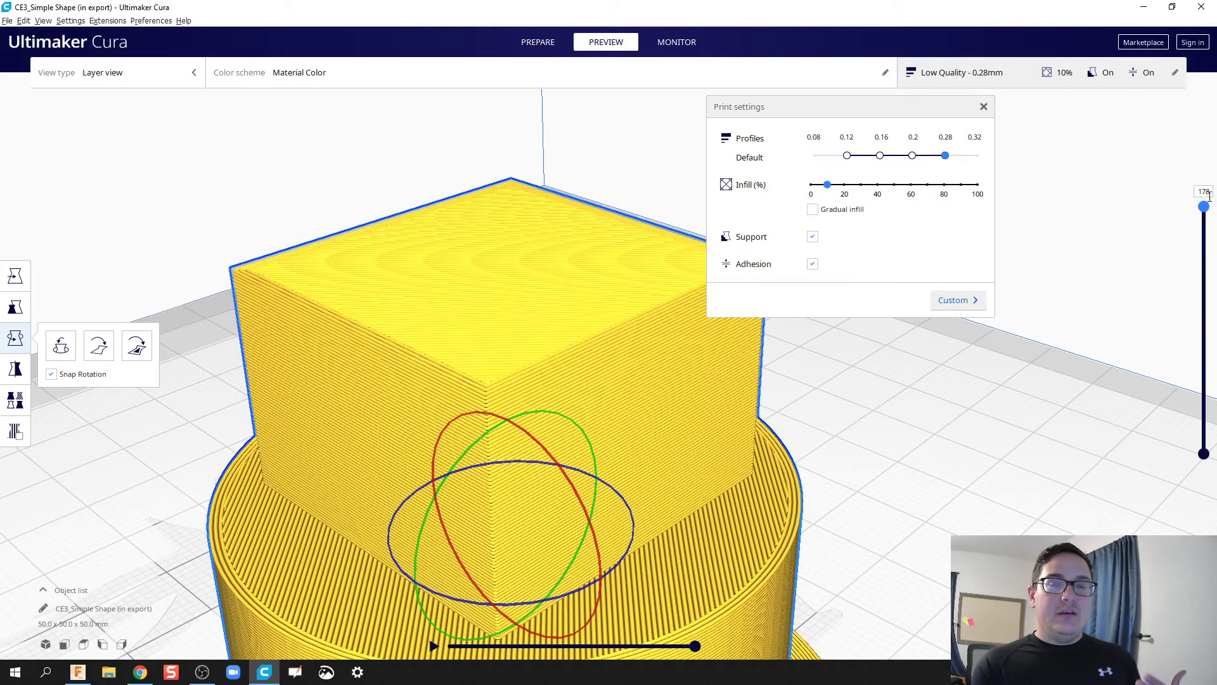
{"action": "left_click_drag", "start_coordinate": [827, 185], "coordinate": [911, 185]}
{"action": "left_click", "coordinate": [944, 192]}
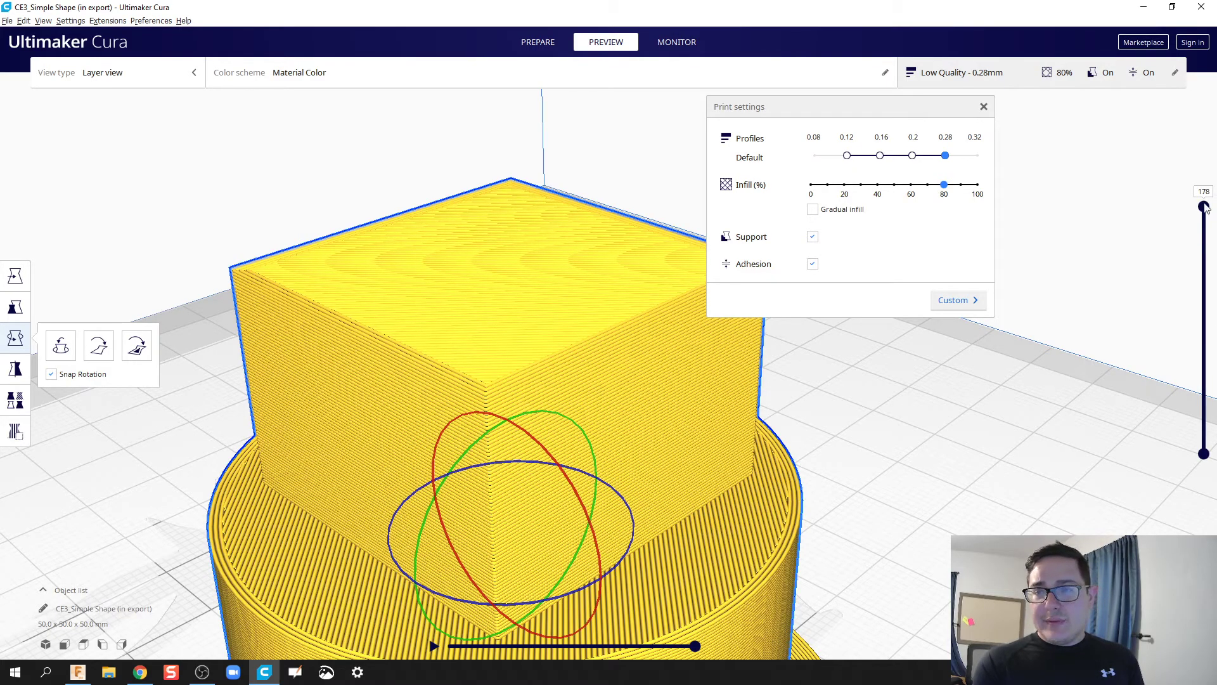
{"action": "mouse_move", "coordinate": [1204, 207]}
{"action": "left_mouse_down"}
{"action": "mouse_move", "coordinate": [1201, 292]}
{"action": "mouse_move", "coordinate": [1213, 199]}
{"action": "left_mouse_up"}
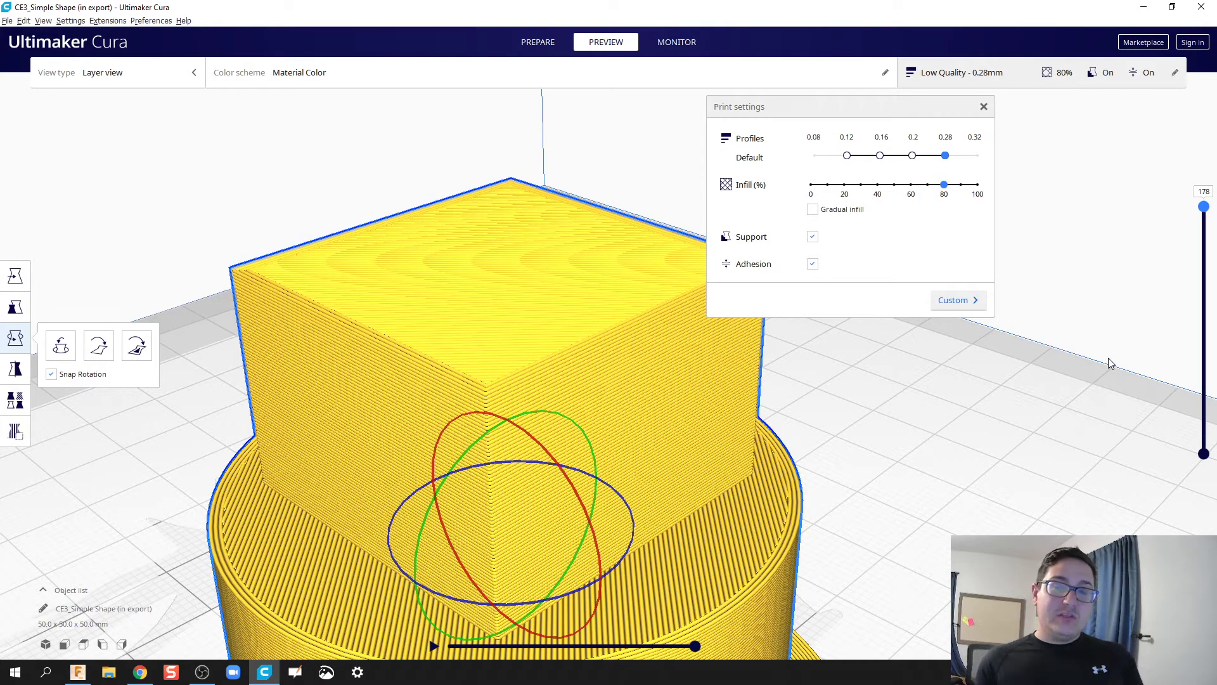
{"action": "left_click_drag", "start_coordinate": [946, 185], "coordinate": [827, 187]}
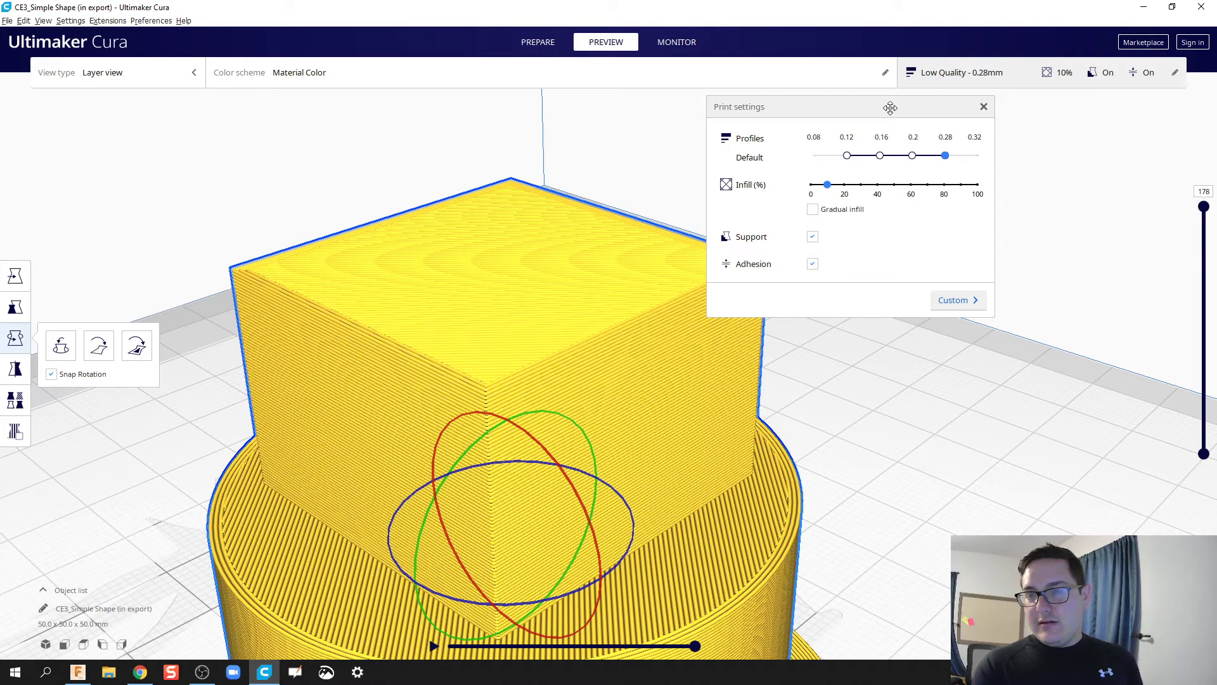
{"action": "left_click_drag", "start_coordinate": [828, 185], "coordinate": [844, 186]}
{"action": "left_click", "coordinate": [943, 186]}
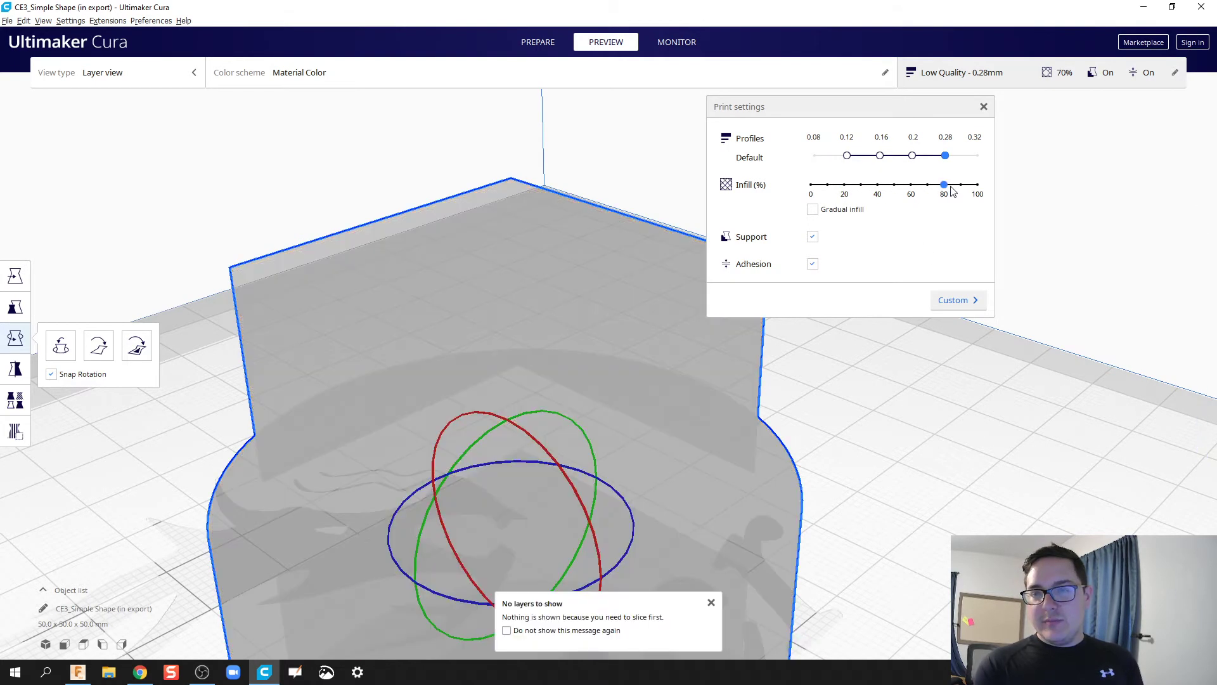
{"action": "left_click", "coordinate": [954, 300]}
{"action": "left_click", "coordinate": [780, 392]}
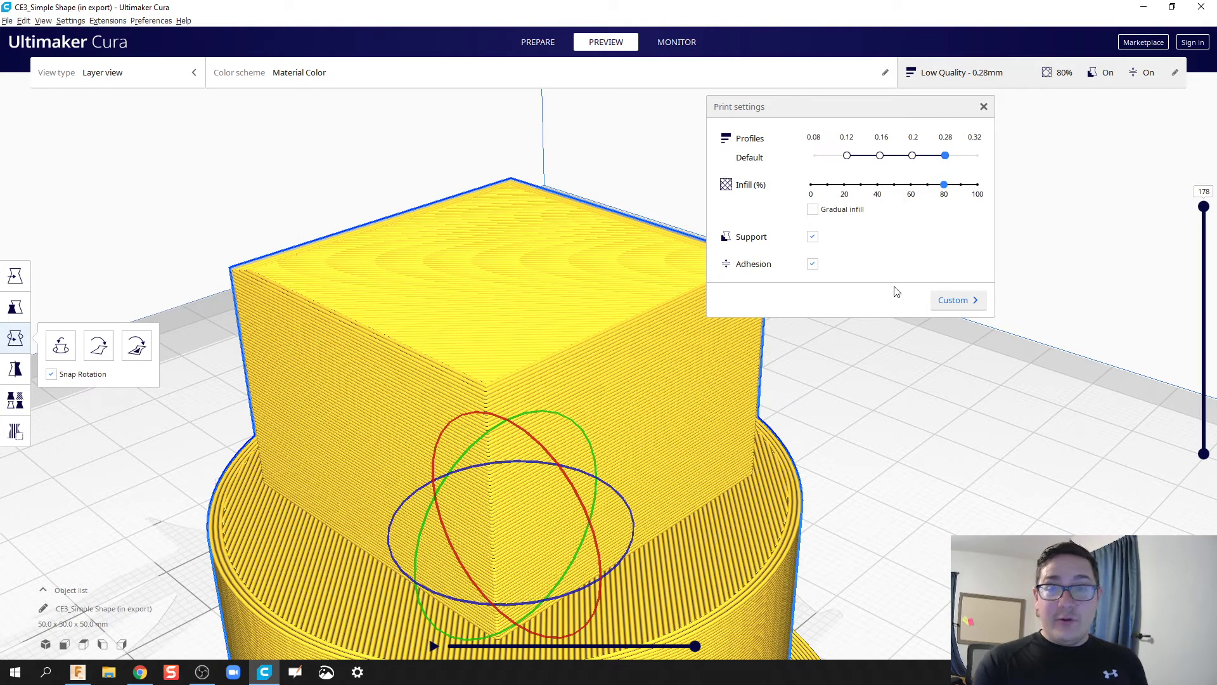
{"action": "left_click", "coordinate": [828, 185]}
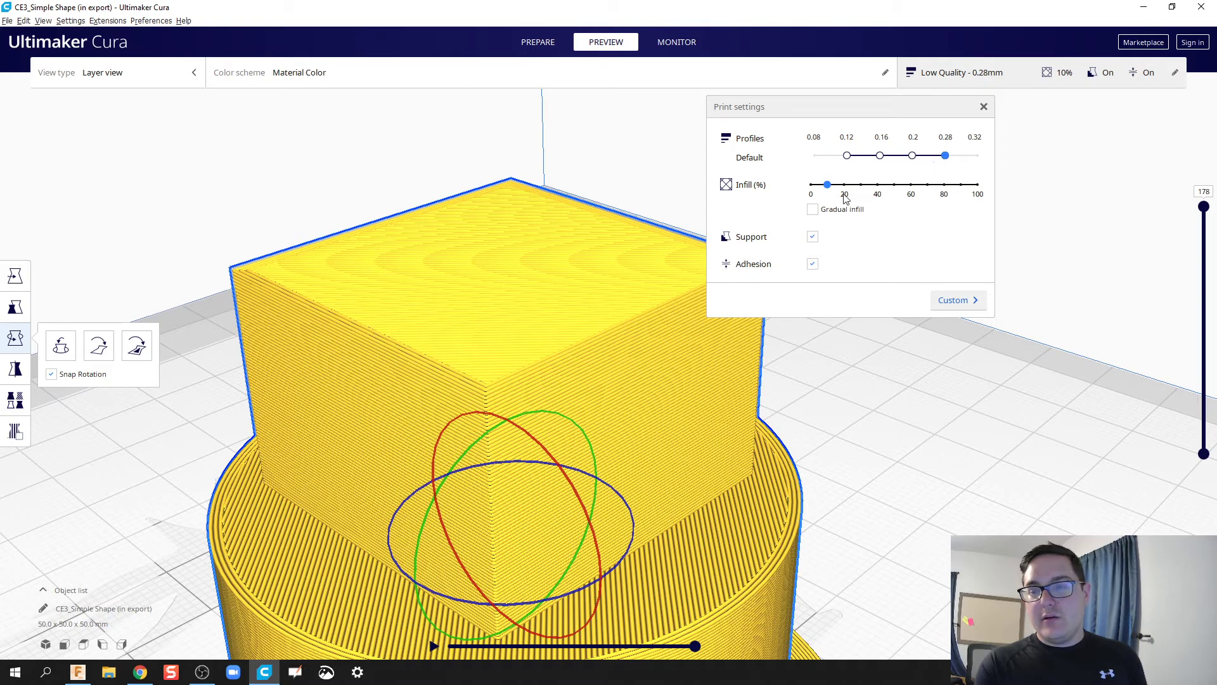
In Prepare, switch the profile to Super Quality 0.12 mm, then back to Low Quality 0.28 mm.
{"action": "left_click", "coordinate": [542, 46]}
{"action": "left_click", "coordinate": [847, 155]}
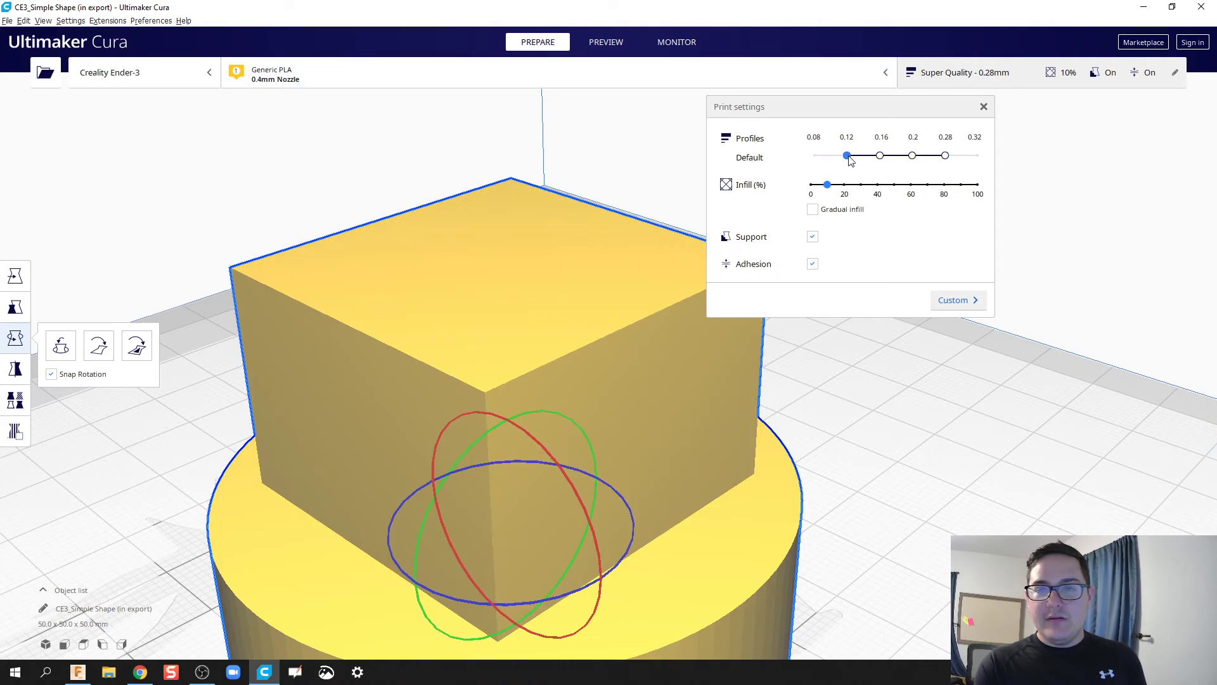
{"action": "left_click", "coordinate": [931, 554]}
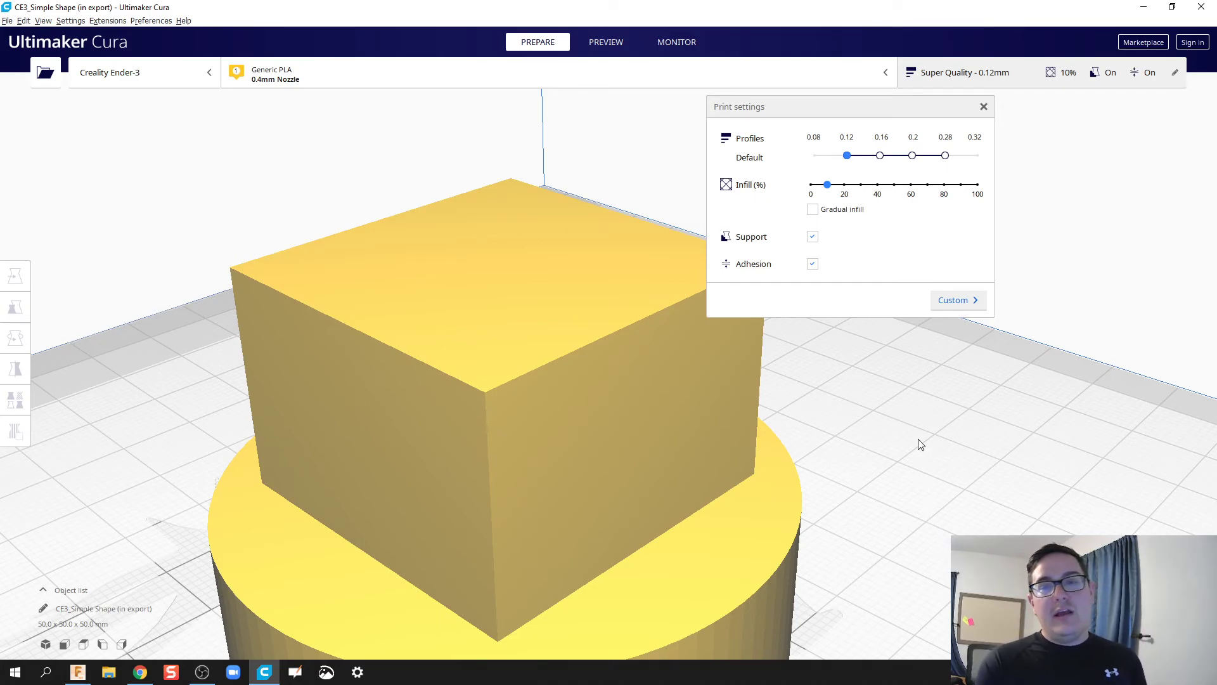
{"action": "left_click", "coordinate": [944, 156]}
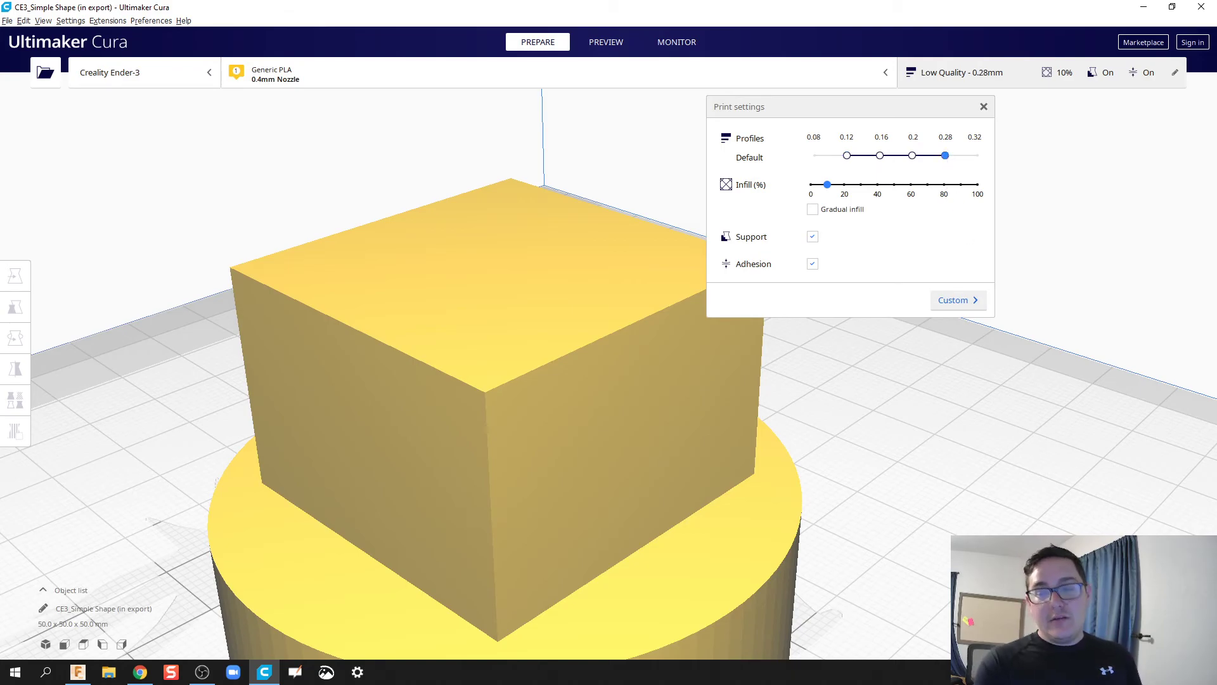